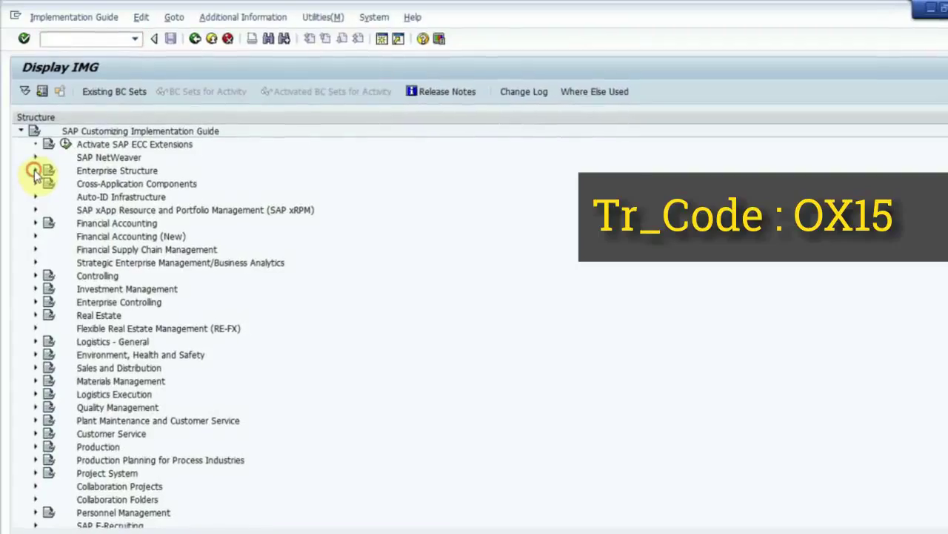
Open the Define company activity under Enterprise Structure, Definition, Financial Accounting in the implementation guide
click(35, 169)
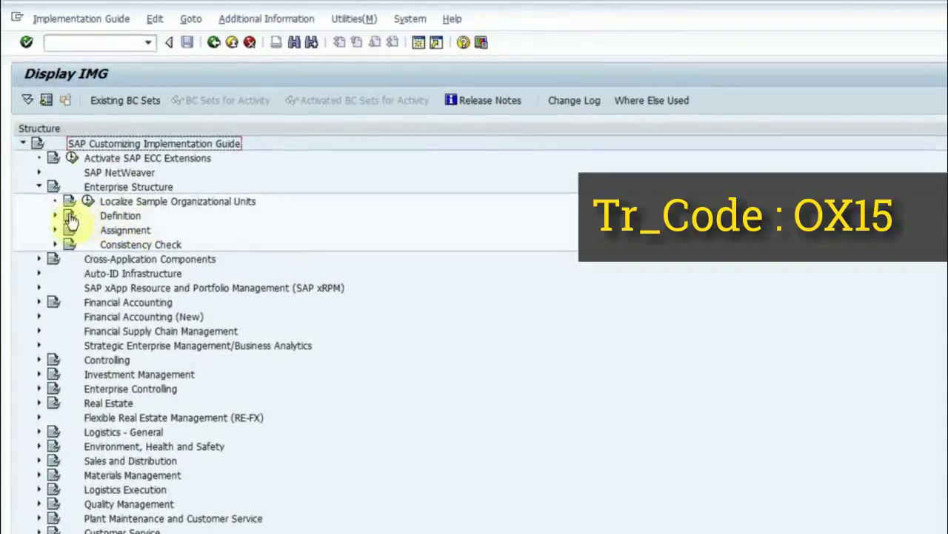
click(54, 213)
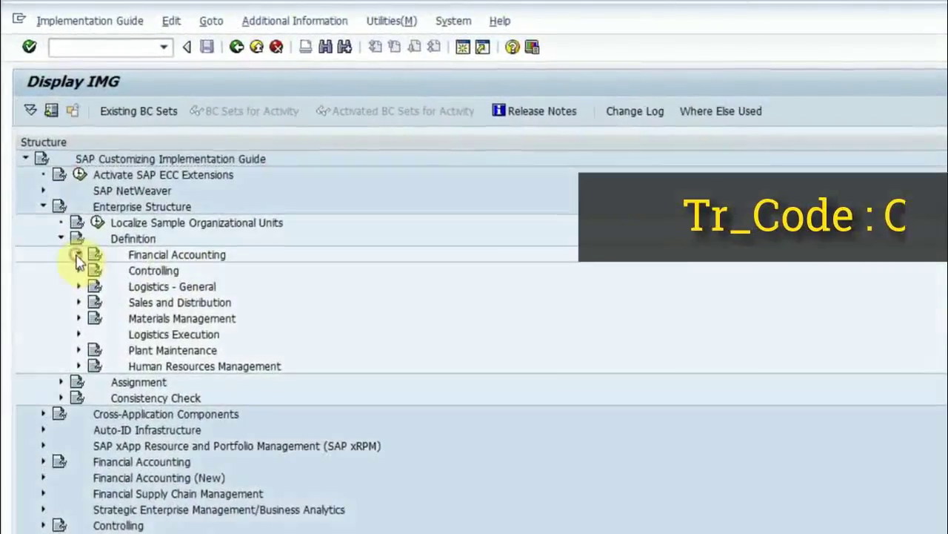
click(77, 254)
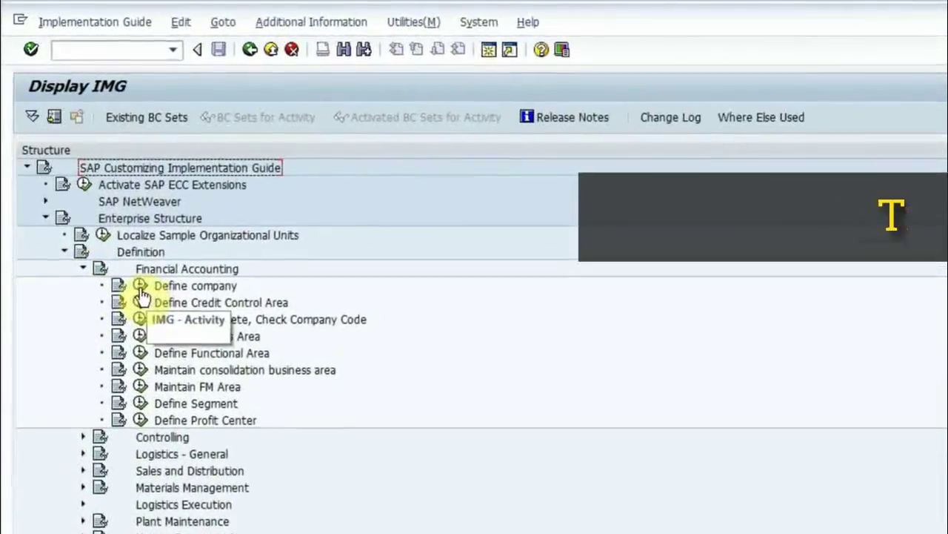
click(140, 283)
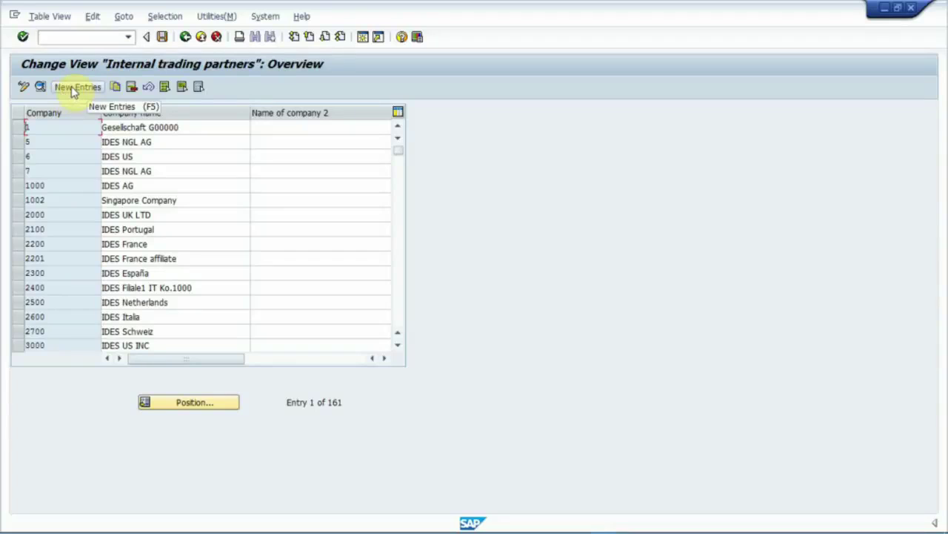
Create a new company entry AMNC named A MULTI NATIONAL COMPANY, with INDIA LIMITED as the second company name
click(73, 88)
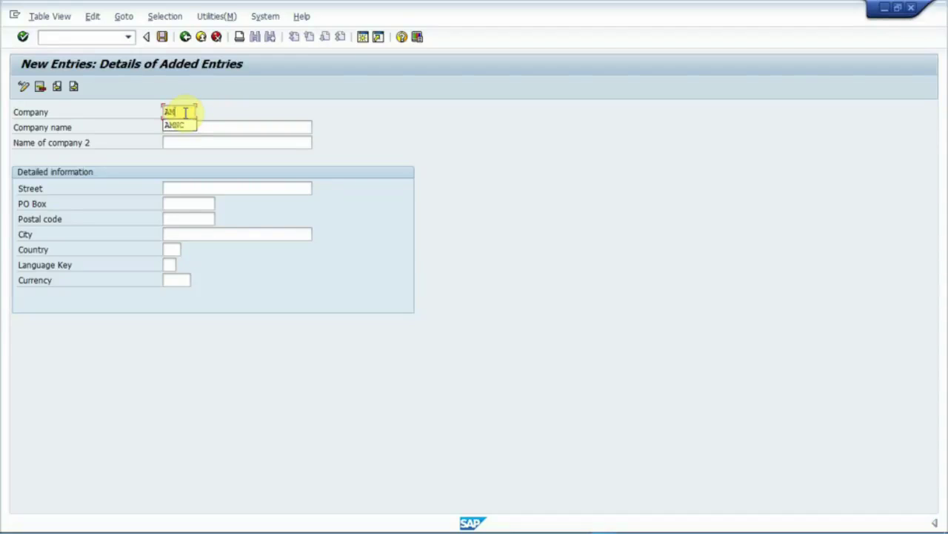
key(Tab)
text(A)
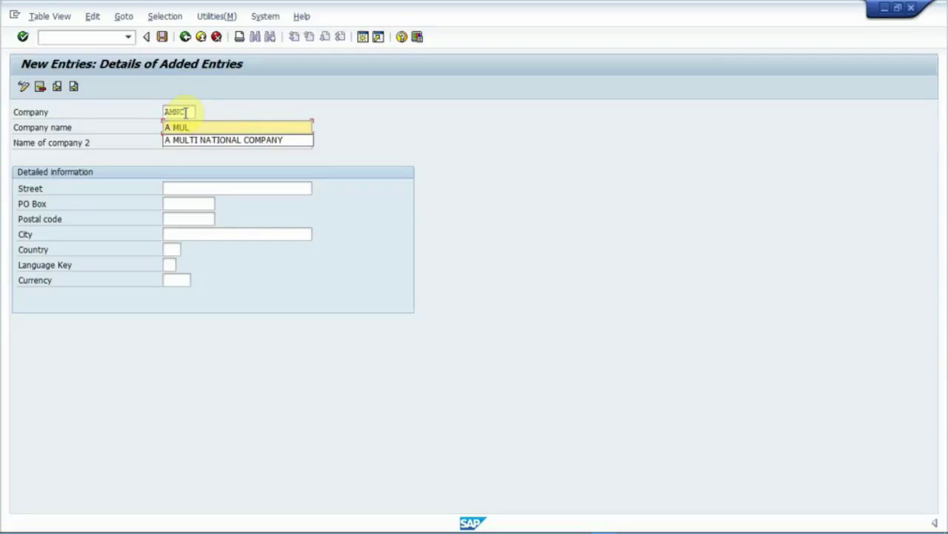
key(Down)
key(Tab)
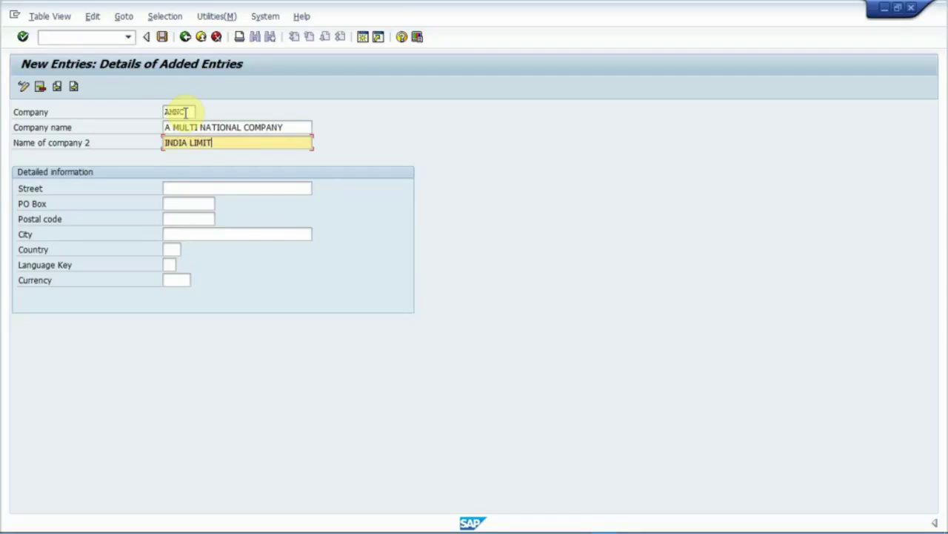
text(INDIA LIMITED)
Fill in the company's street, PO box, postal code and city in the detailed information
key(Tab)
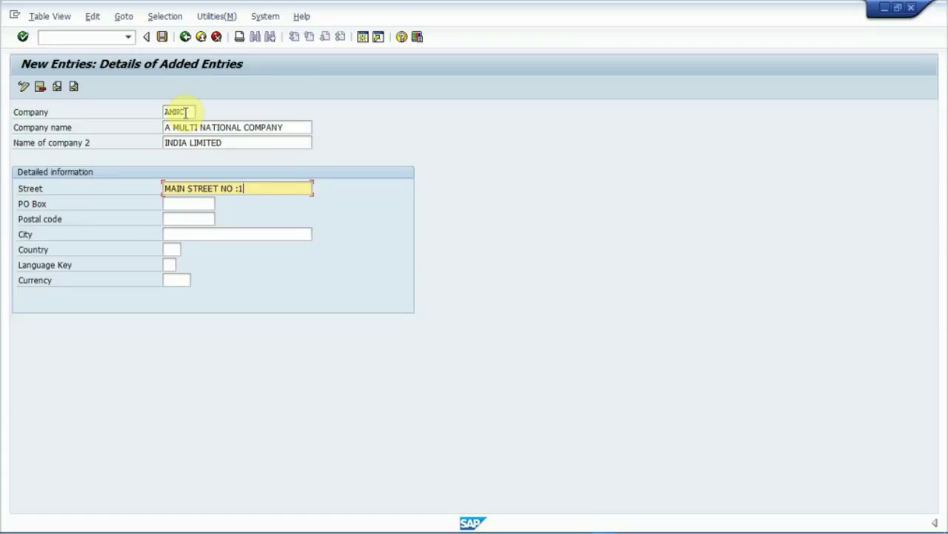
key(Tab)
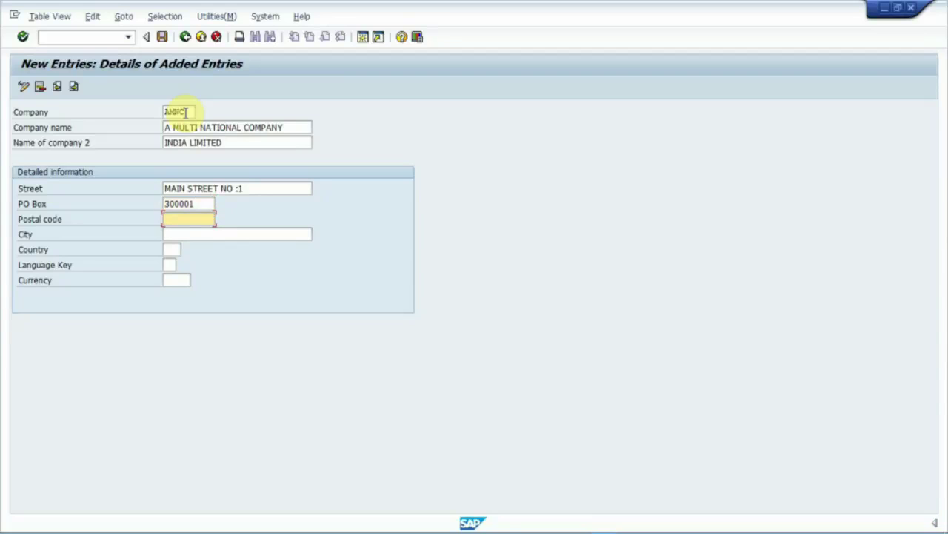
key(shift+Tab)
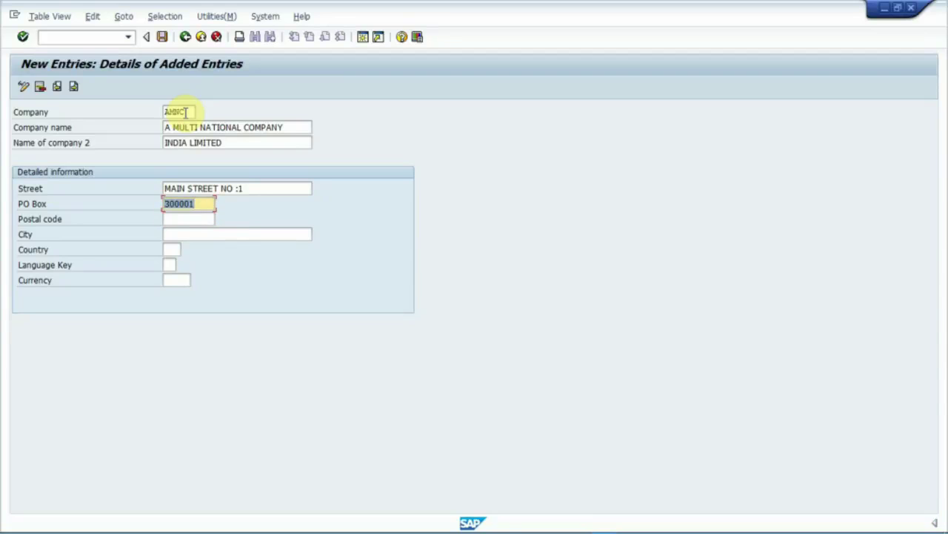
text(1020)
key(Tab)
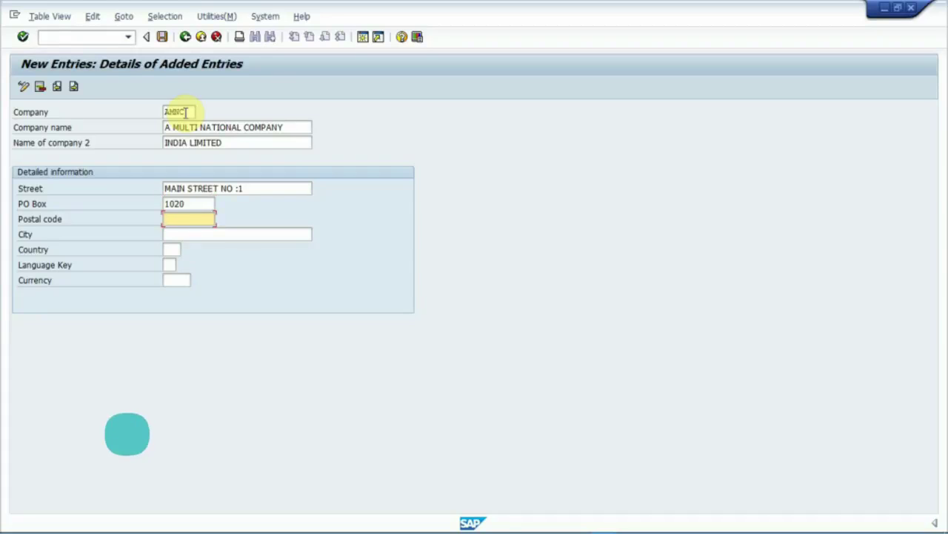
text(300001)
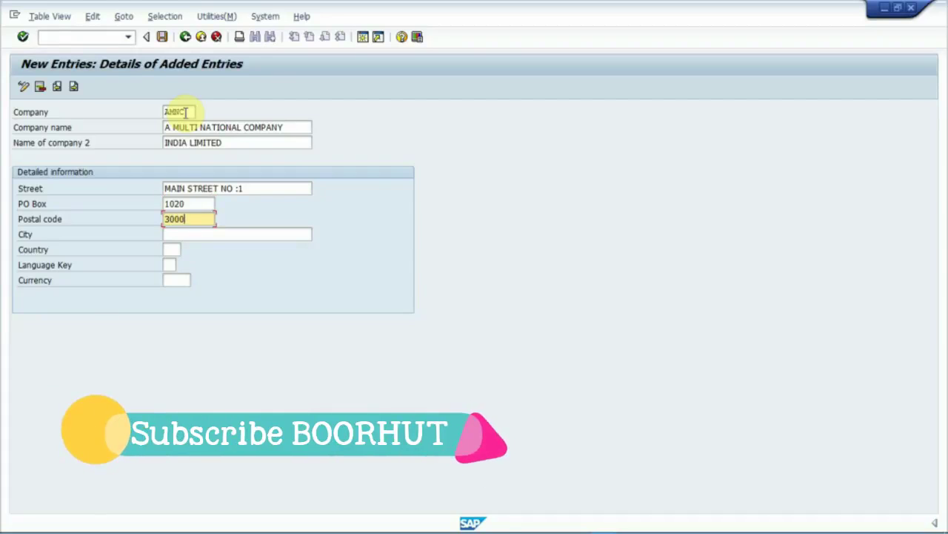
key(Tab)
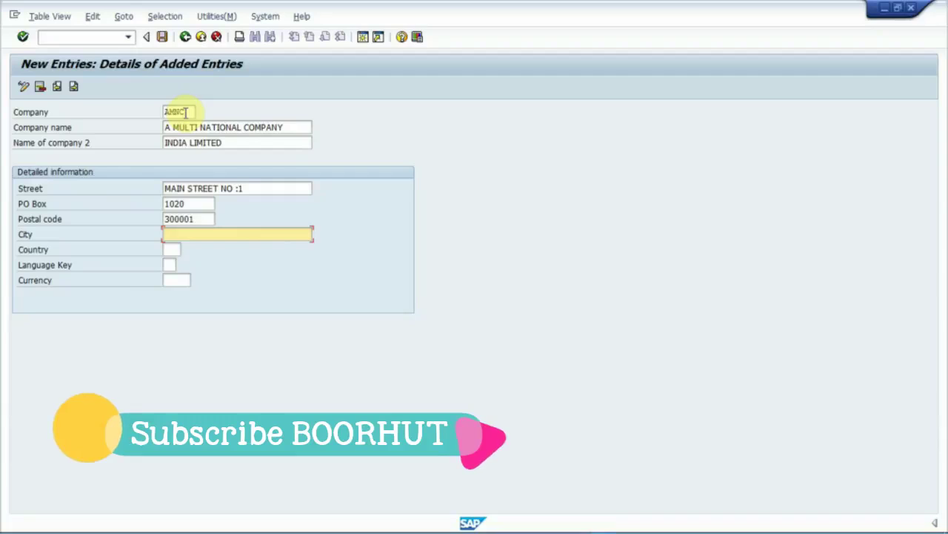
text(MUMBAI)
key(Tab)
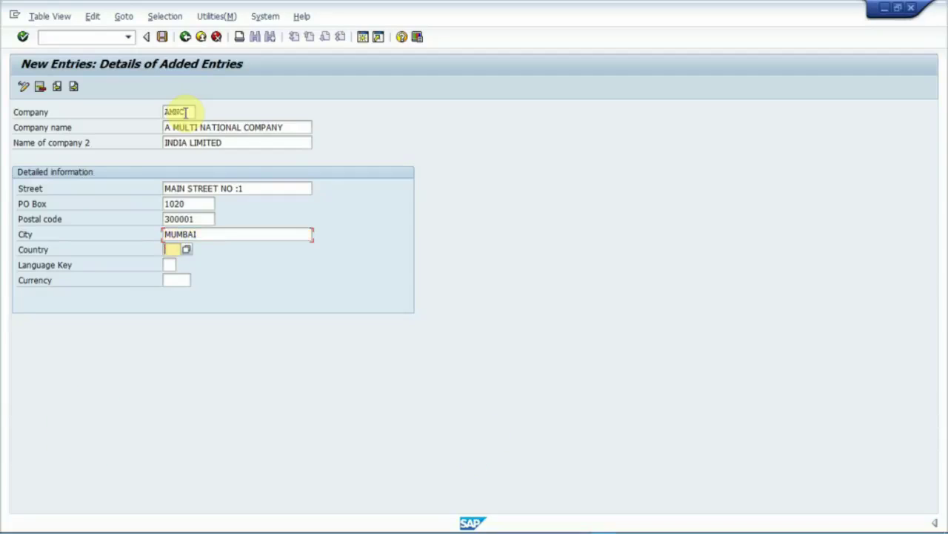
Search the country value list for India and assign country IN to the company
click(188, 254)
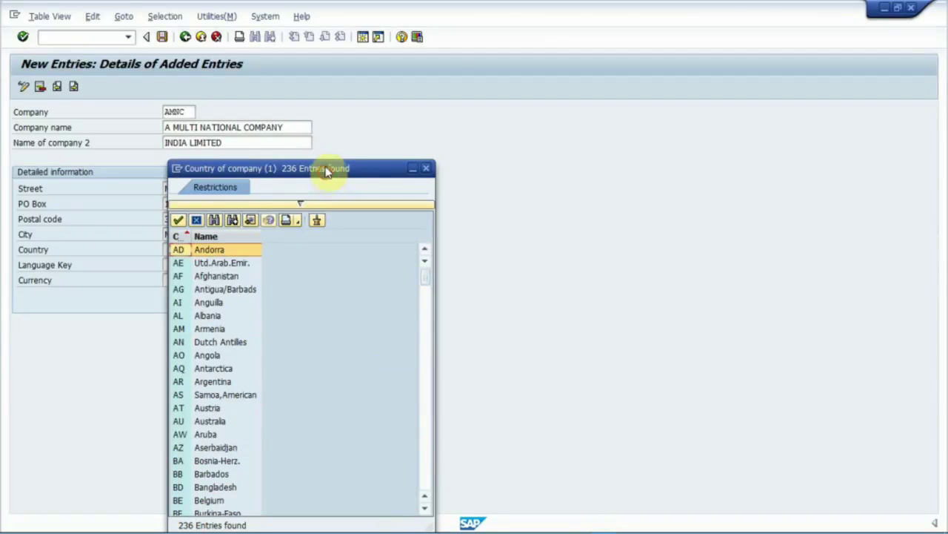
drag(326, 171, 346, 58)
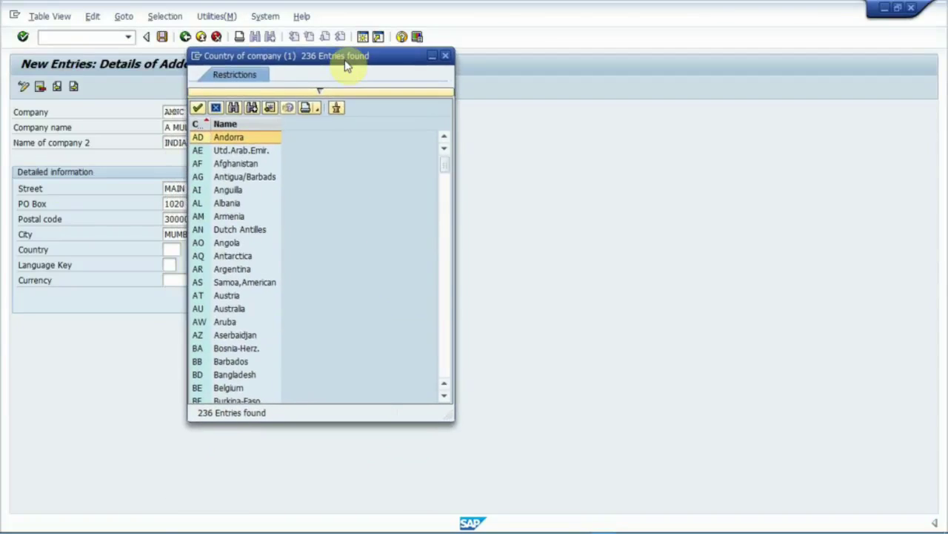
click(234, 109)
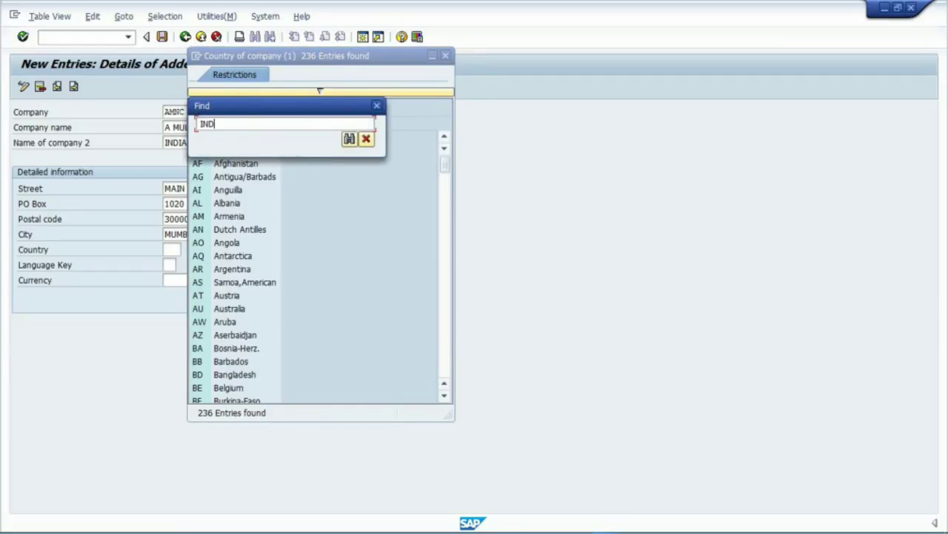
key(Return)
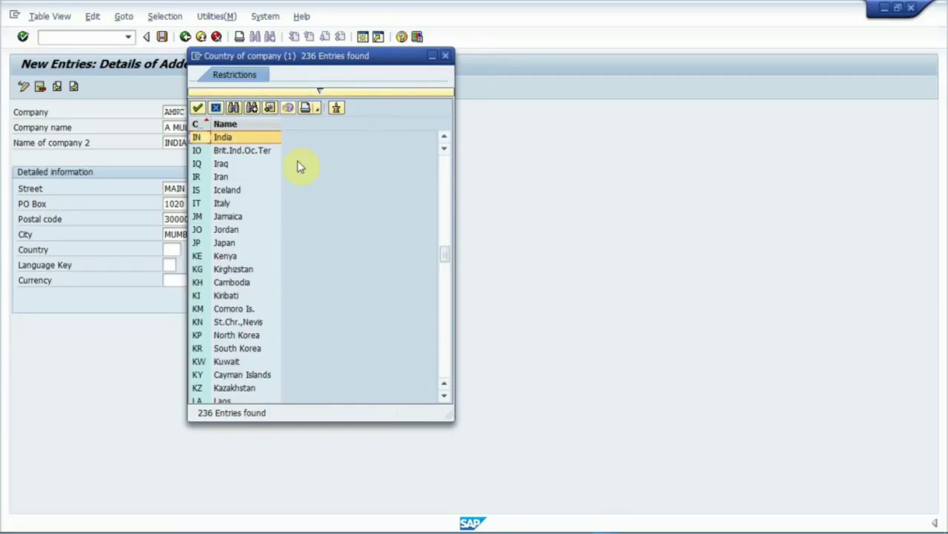
double_click(233, 139)
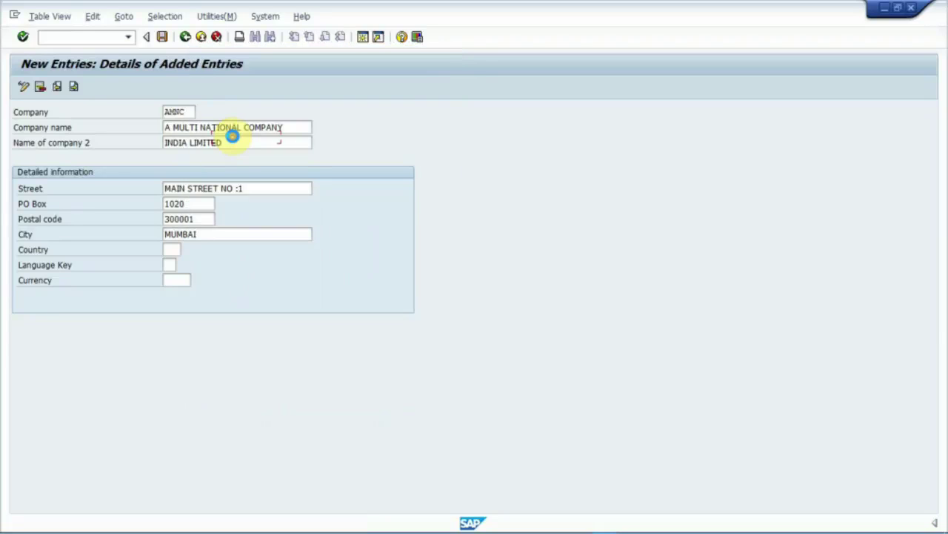
Set the company's language key to EN (English) from the list of languages
click(172, 265)
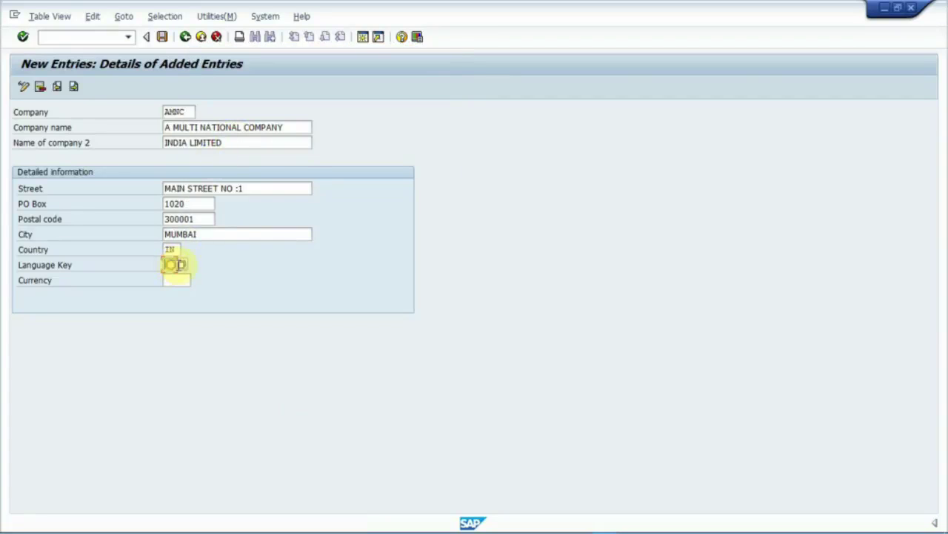
click(181, 265)
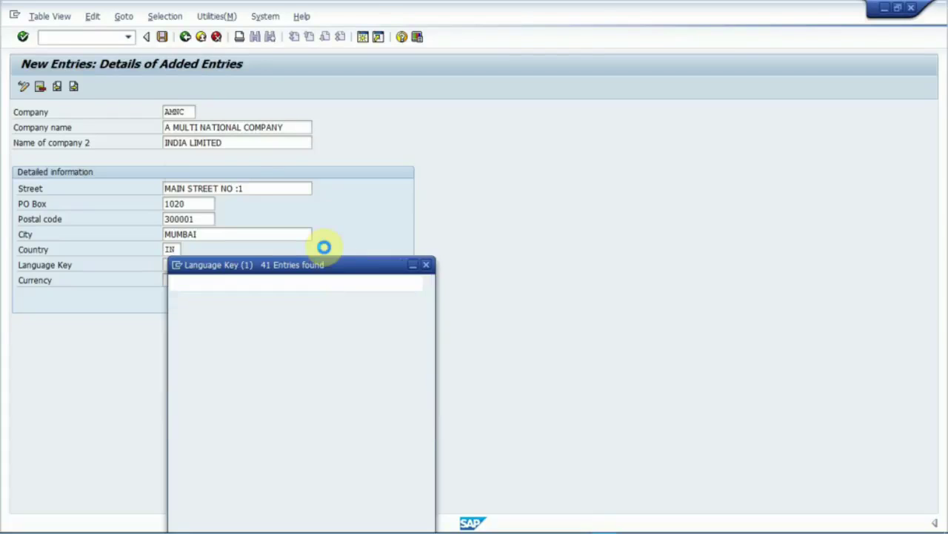
drag(314, 165, 318, 89)
double_click(194, 273)
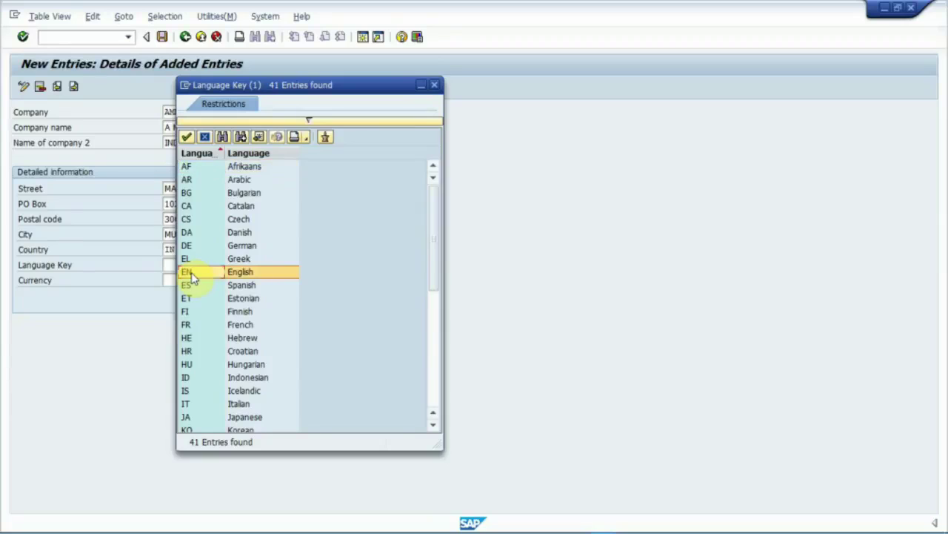
Search the currency value list for INDIA and assign INR (Indian Rupee) as the company's currency
click(173, 280)
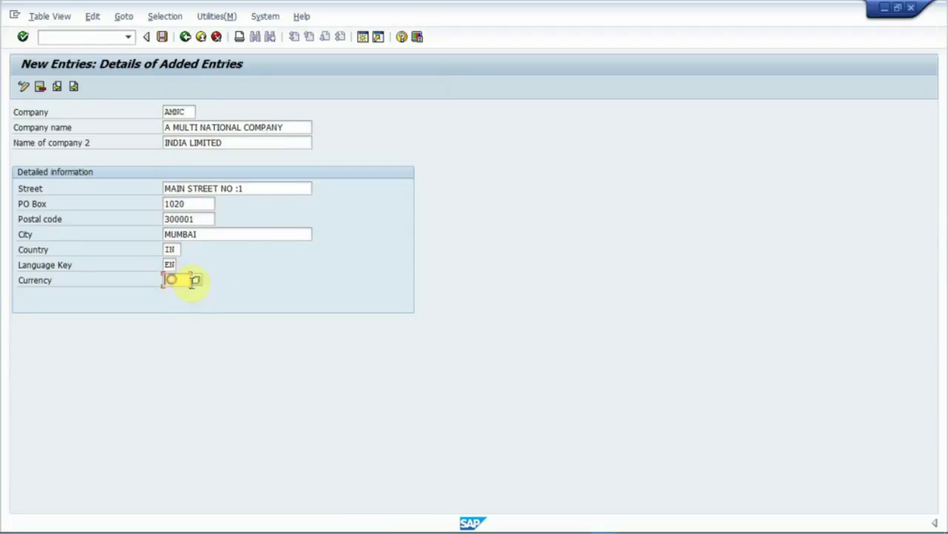
click(198, 280)
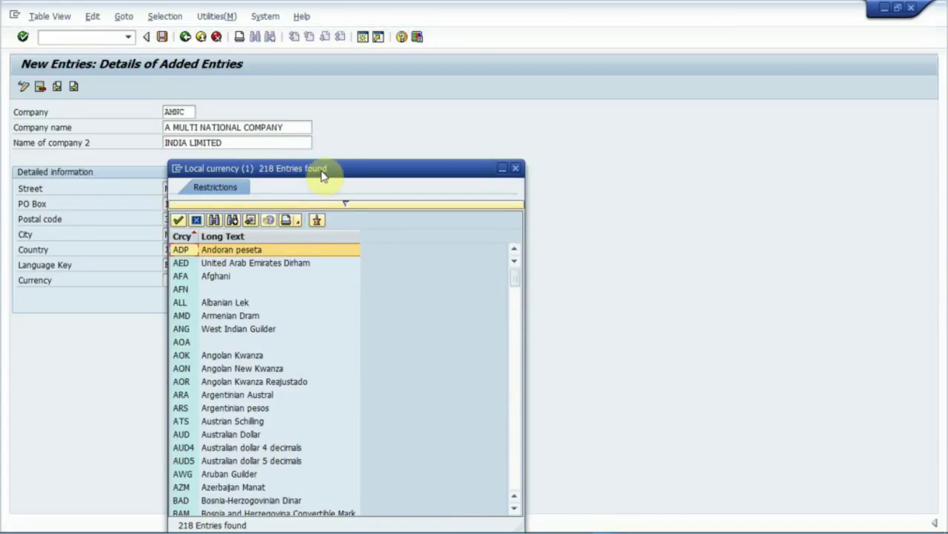
drag(322, 174, 327, 87)
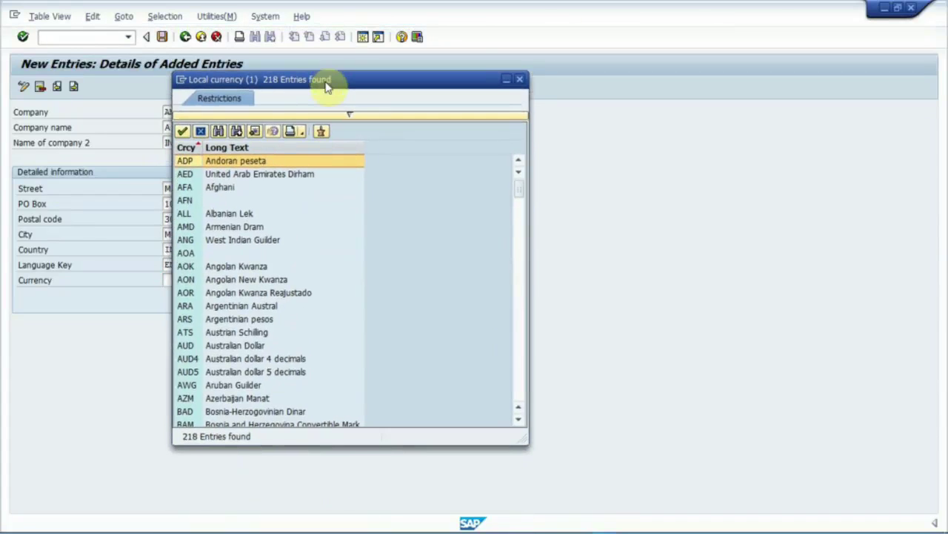
click(218, 131)
text(INDIA)
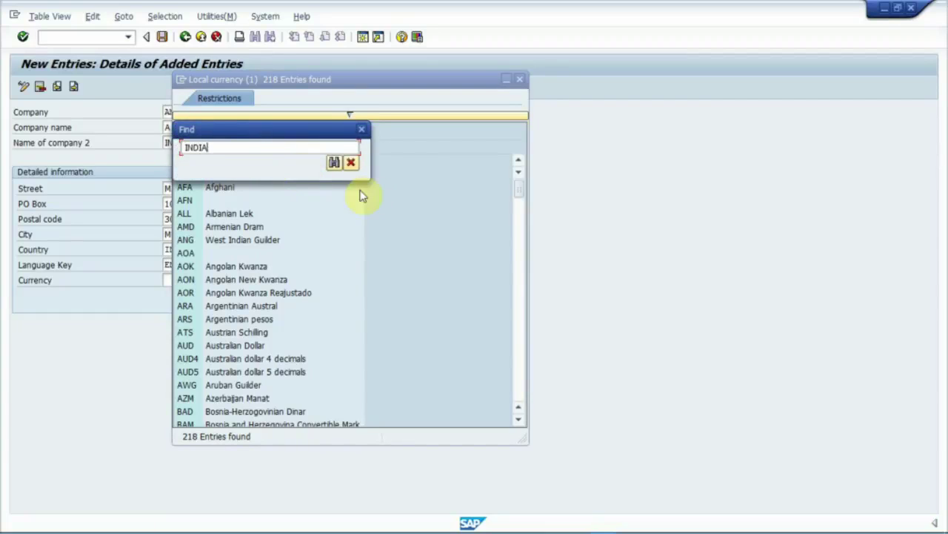
click(334, 164)
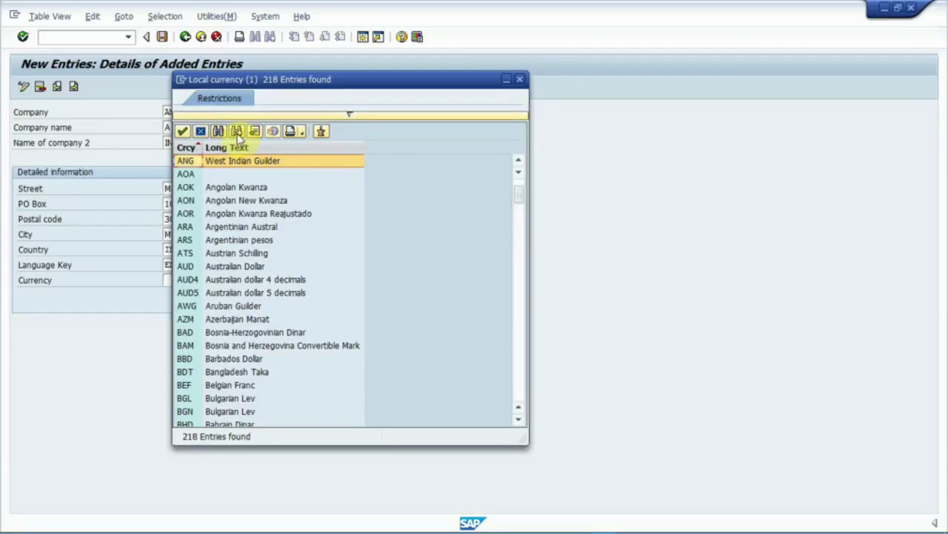
click(238, 134)
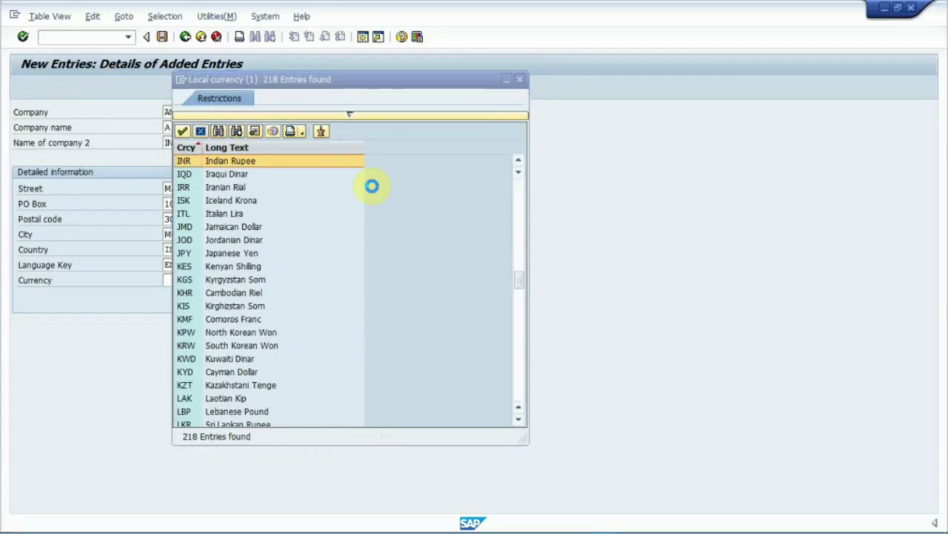
double_click(246, 160)
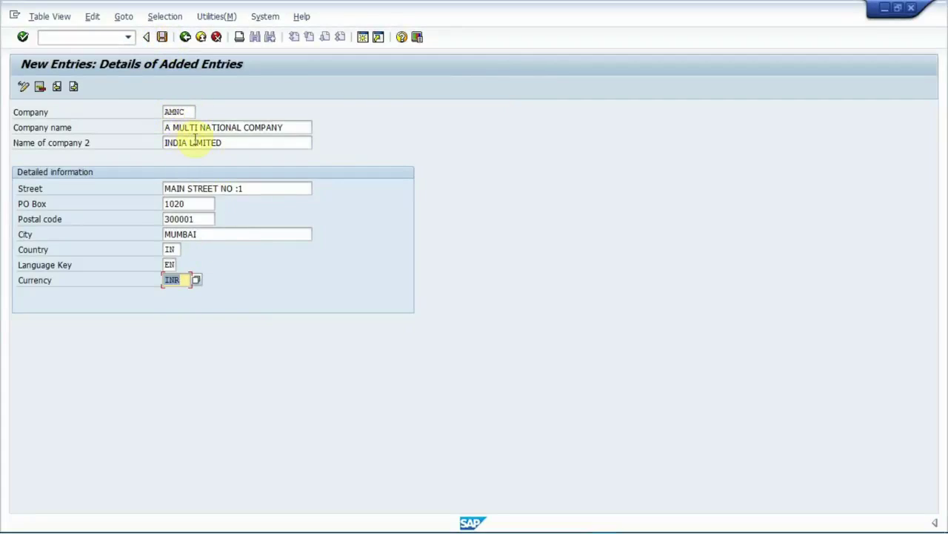
Save the new company entry under the proposed customizing request AQ11 COMPANY LIMITED_REQUEST
click(209, 236)
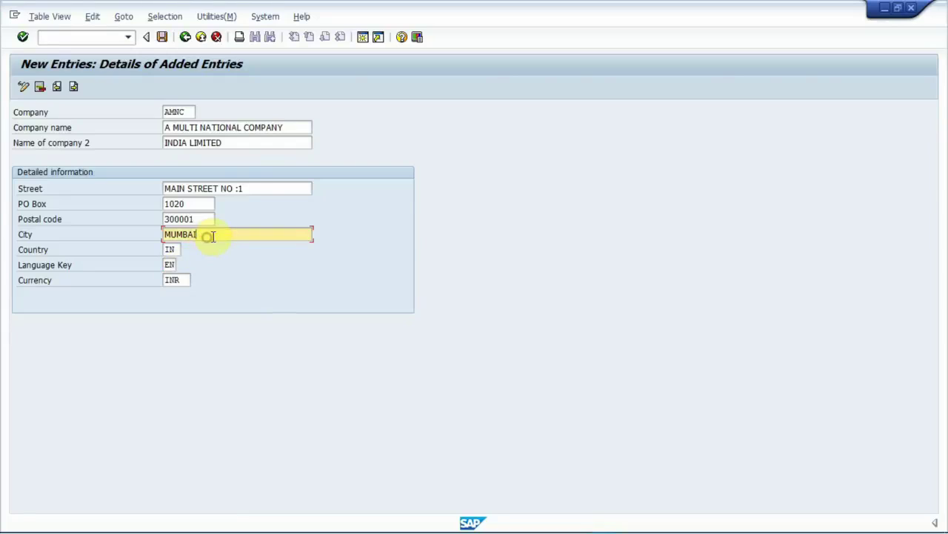
click(162, 39)
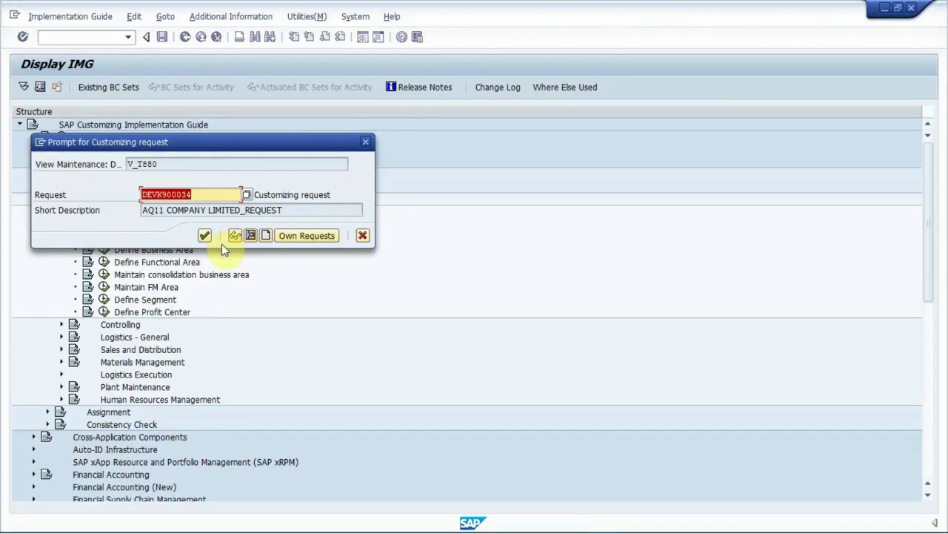
click(204, 237)
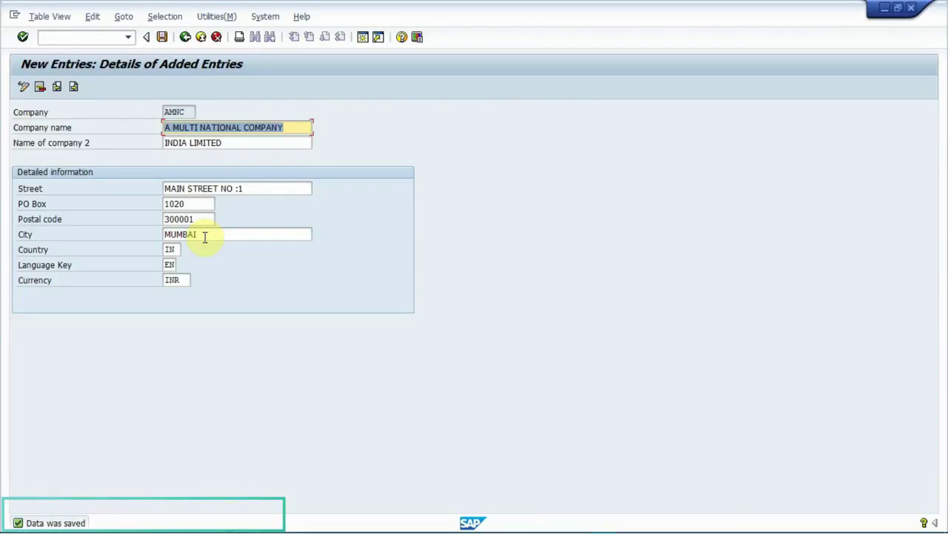
double_click(204, 236)
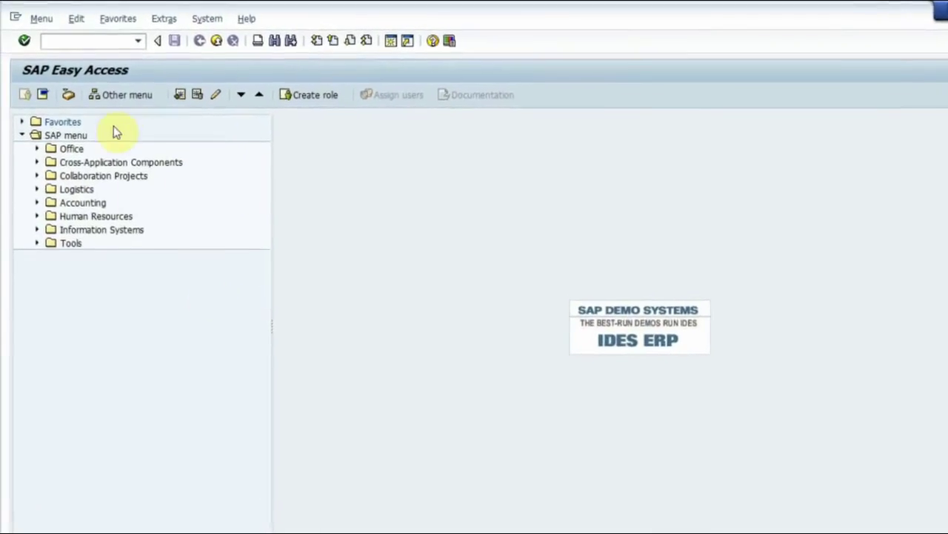
Run transaction SPRO and display the SAP Reference IMG
click(104, 42)
text(s)
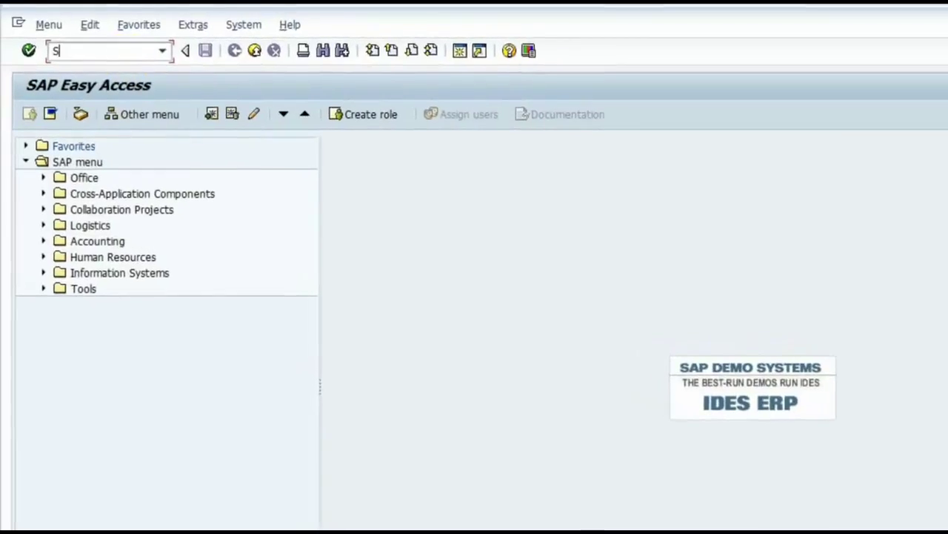
text(PRO)
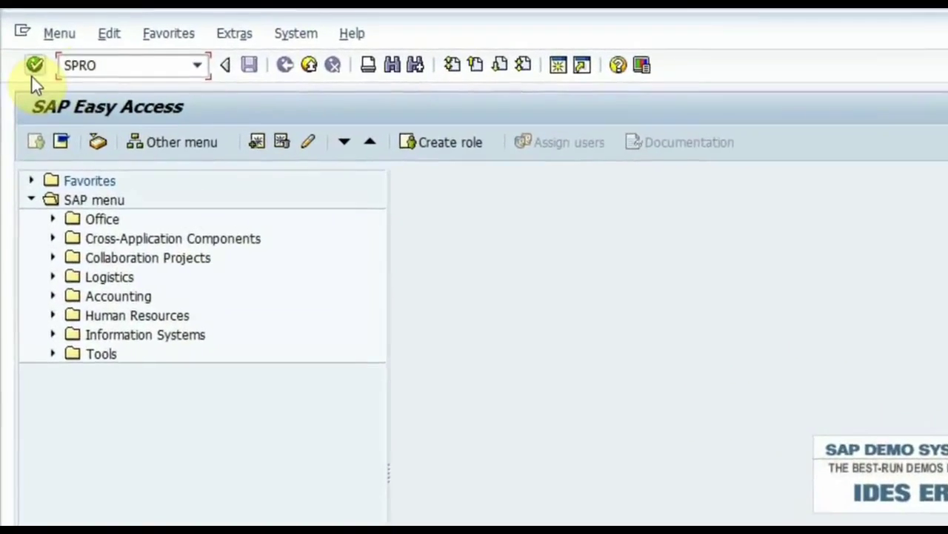
click(35, 66)
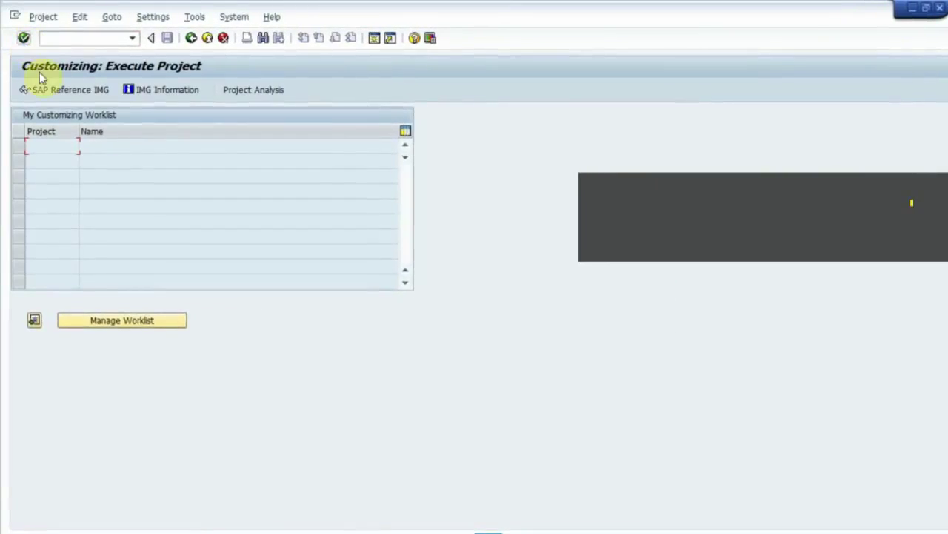
click(57, 94)
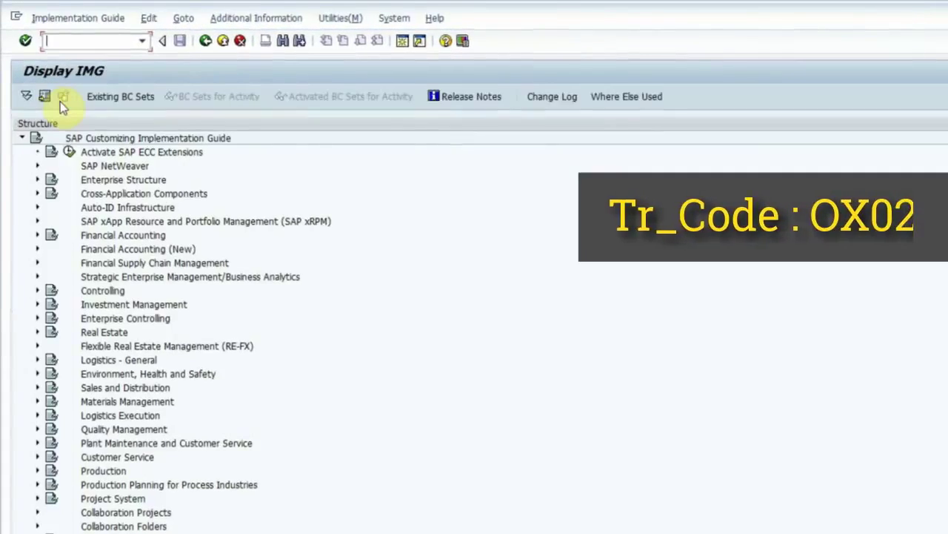
Open the Edit Company Code Data activity from the company code node under Enterprise Structure, Definition, Financial Accounting
click(38, 180)
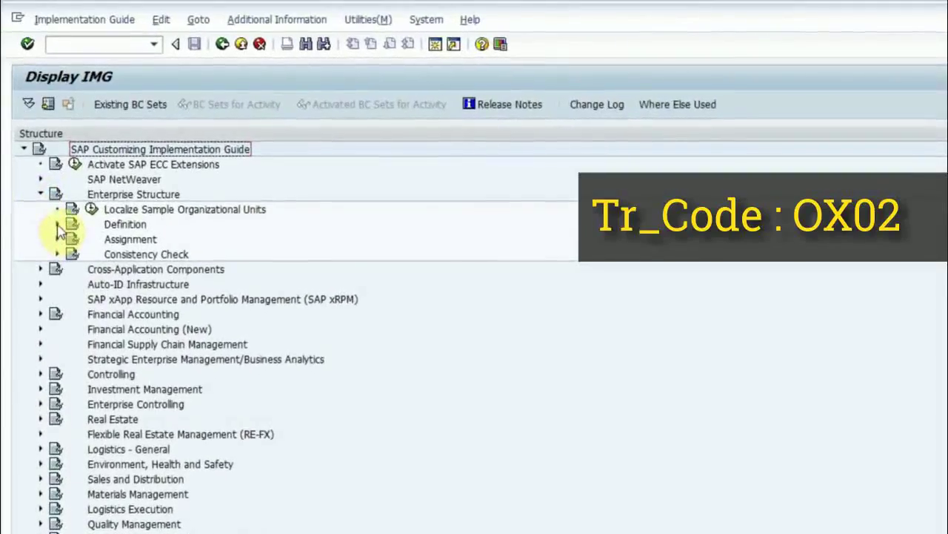
click(58, 224)
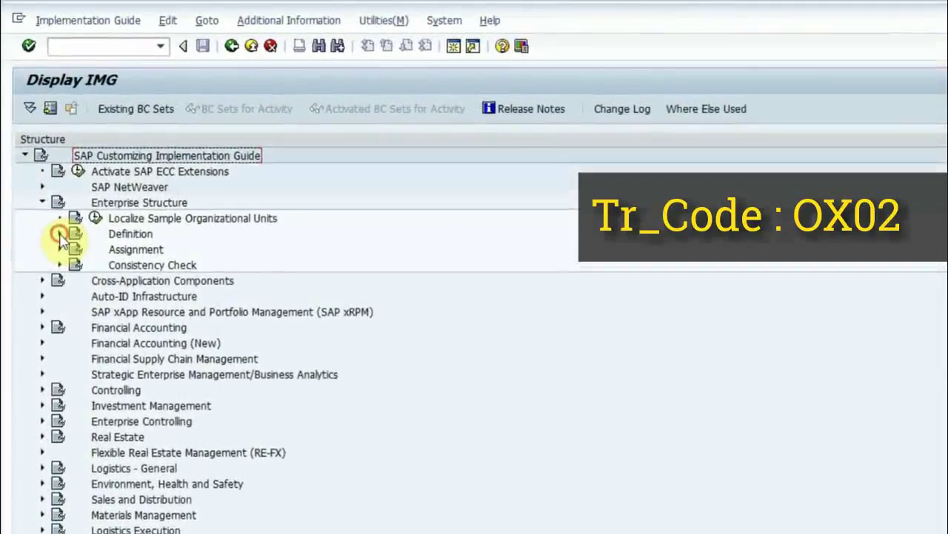
click(78, 254)
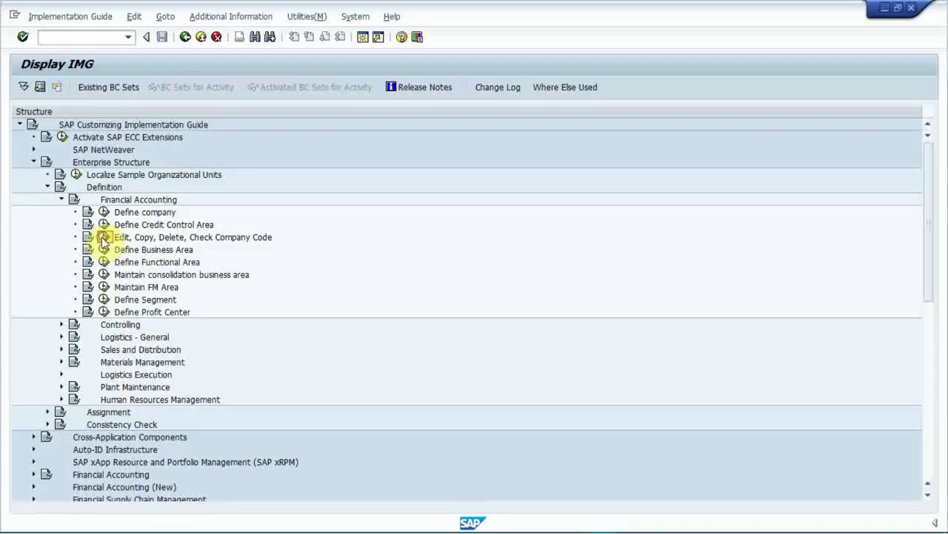
click(103, 237)
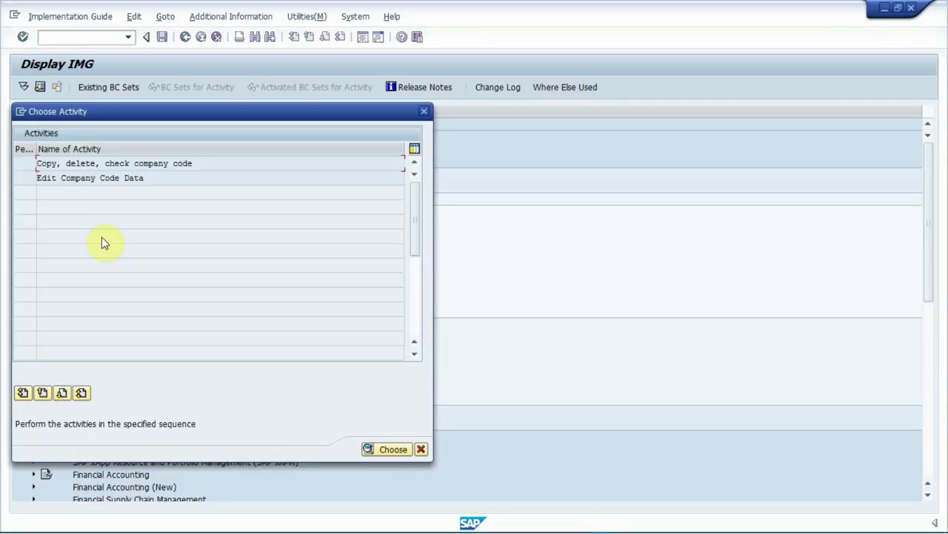
drag(156, 179, 24, 175)
click(170, 179)
click(393, 450)
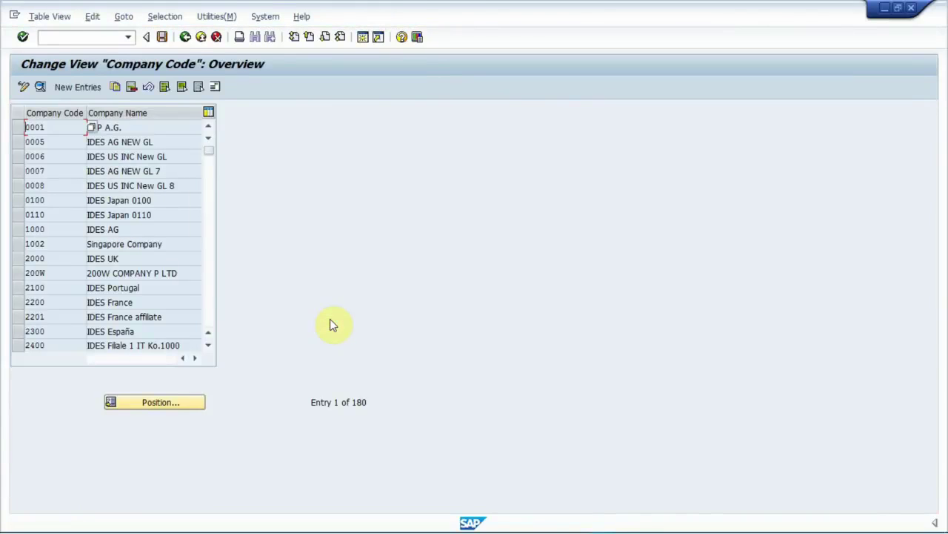
Create a new company code entry AMNC with the company name A MNC INDIALIMITED
click(81, 88)
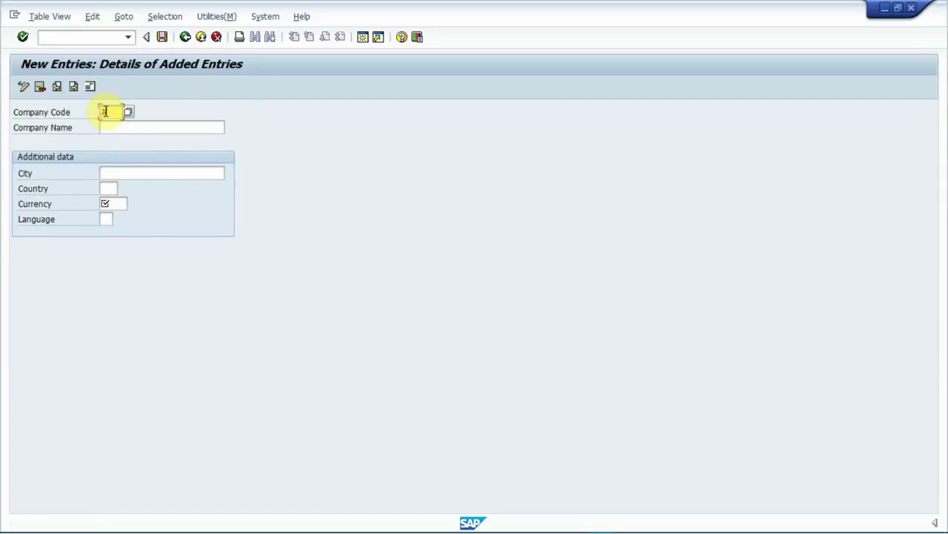
click(152, 129)
text(A)
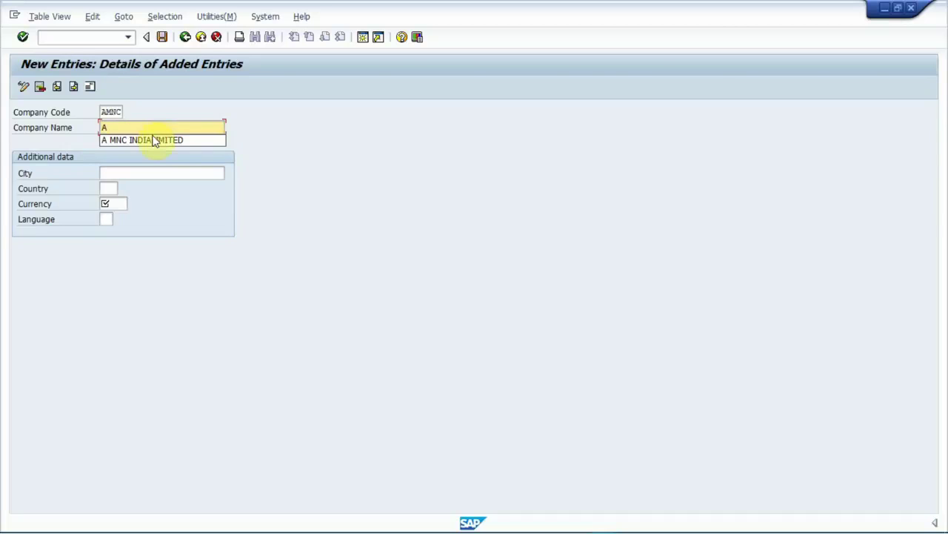
click(155, 141)
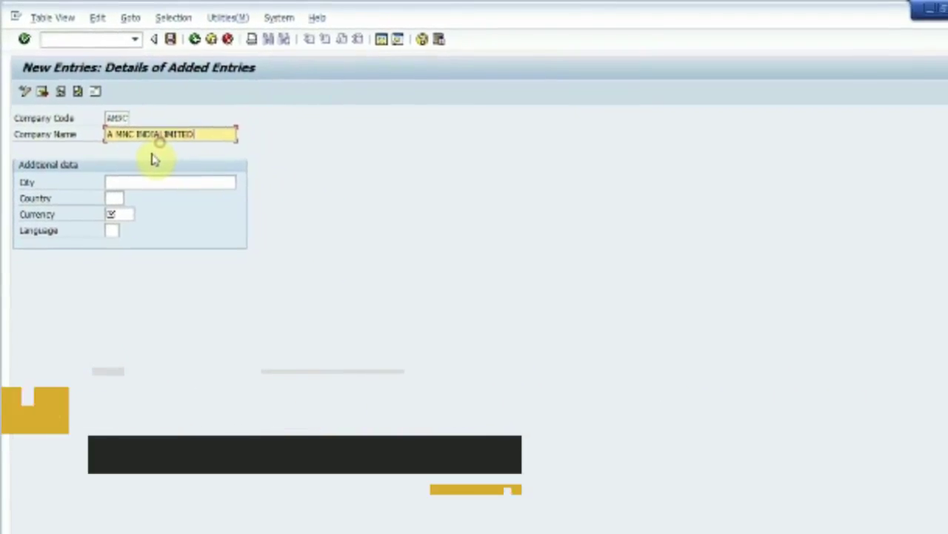
Fill in the company code's additional data with city MUMBAI, country IN, currency INR and language EN
click(143, 191)
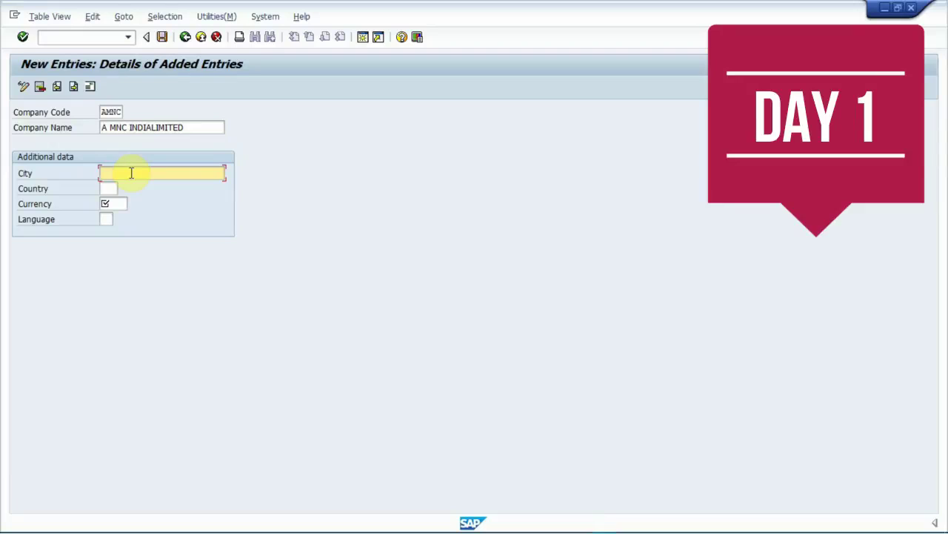
text(MUMBAI)
key(Tab)
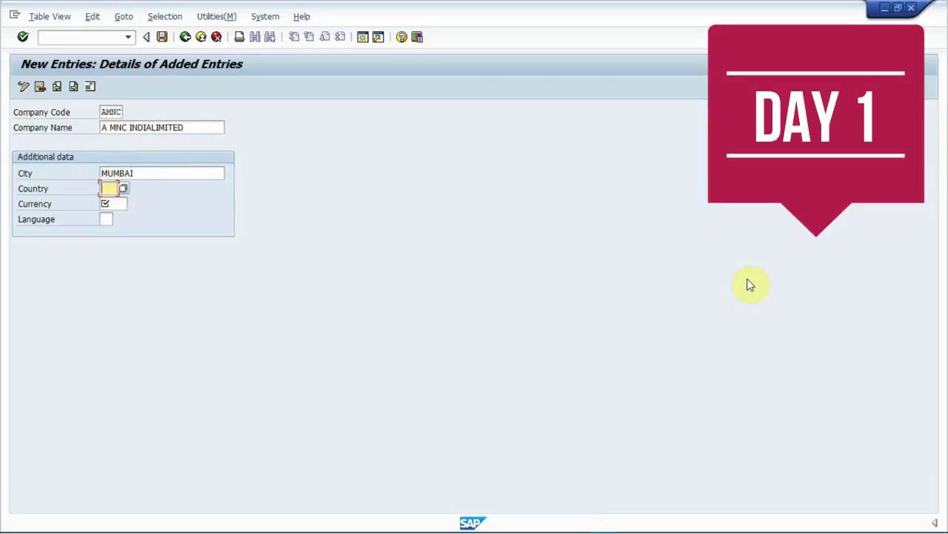
text(IN)
key(Tab)
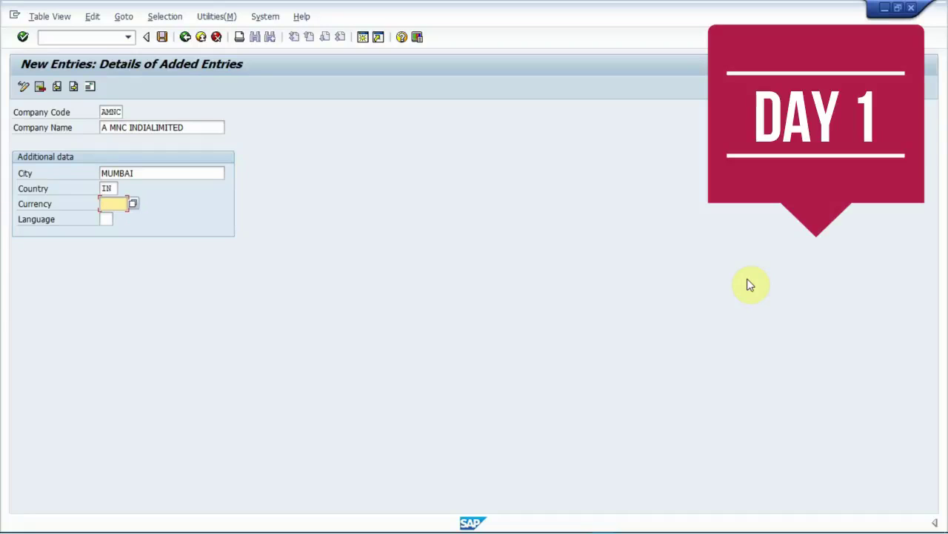
key(Tab)
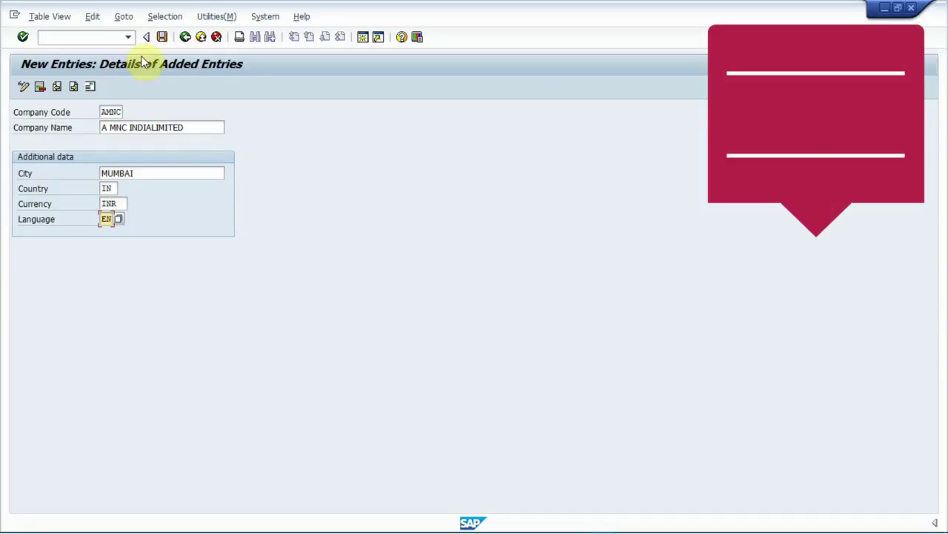
Save the company code entry and set the title in its address data to Company
click(163, 38)
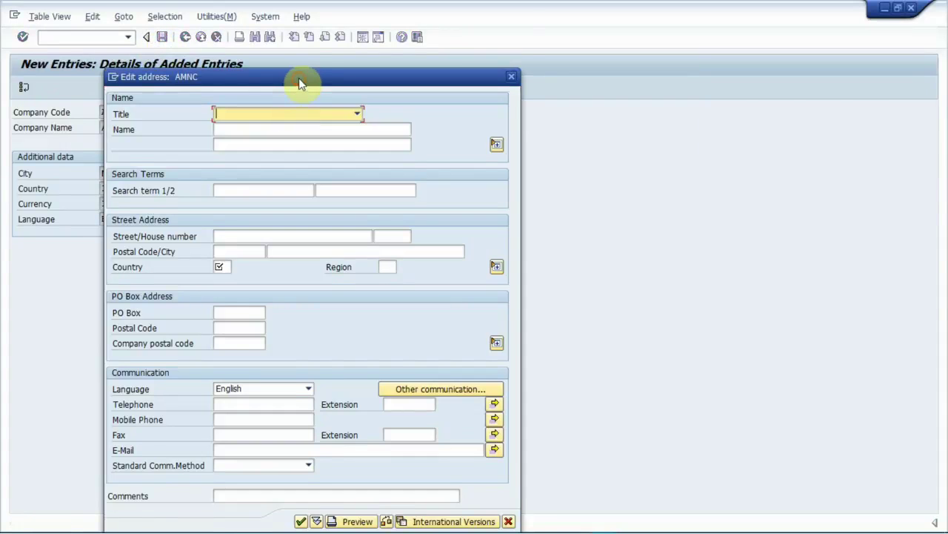
drag(300, 81, 298, 22)
click(358, 55)
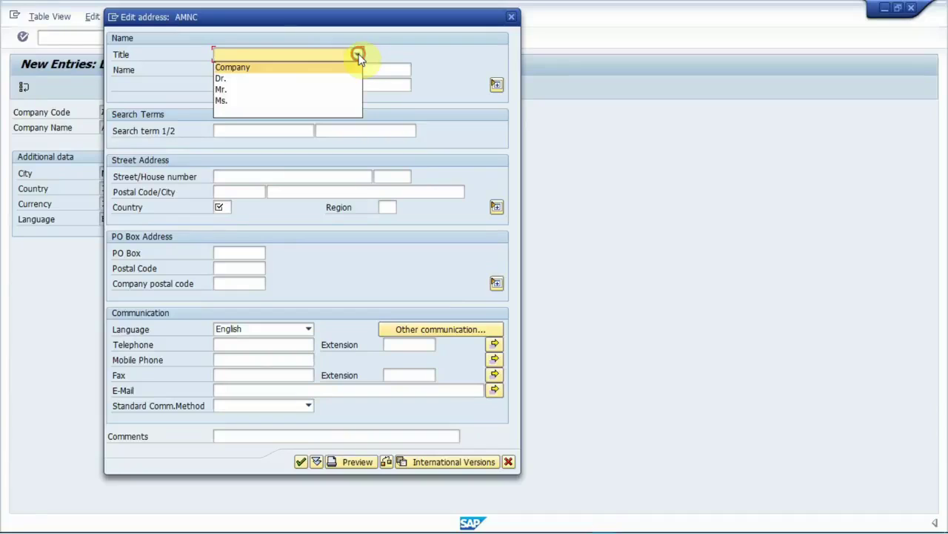
click(323, 67)
Enter A MULTI NATIONAL COMPANY and INDIA LIMITED as the two name lines of the address
click(307, 69)
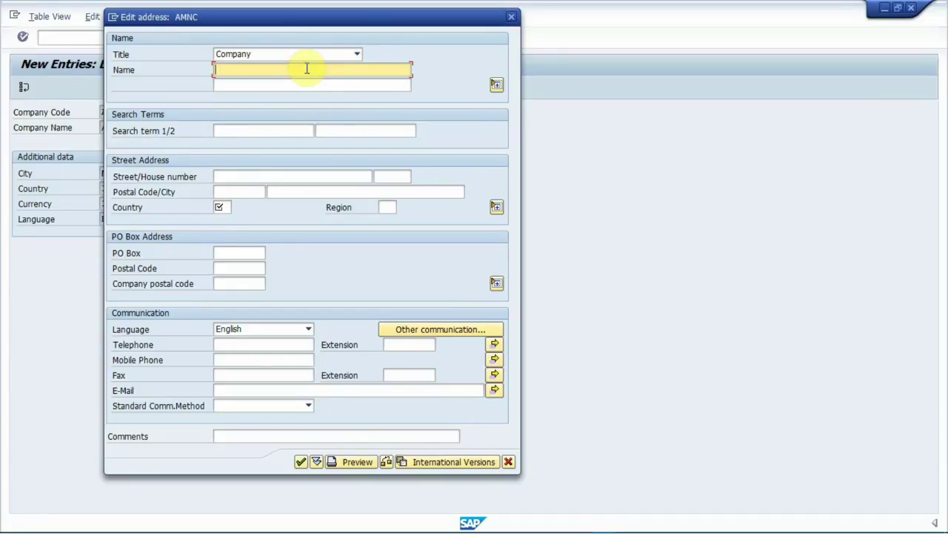
text(N)
key(BackSpace)
text(A)
key(Down)
key(Return)
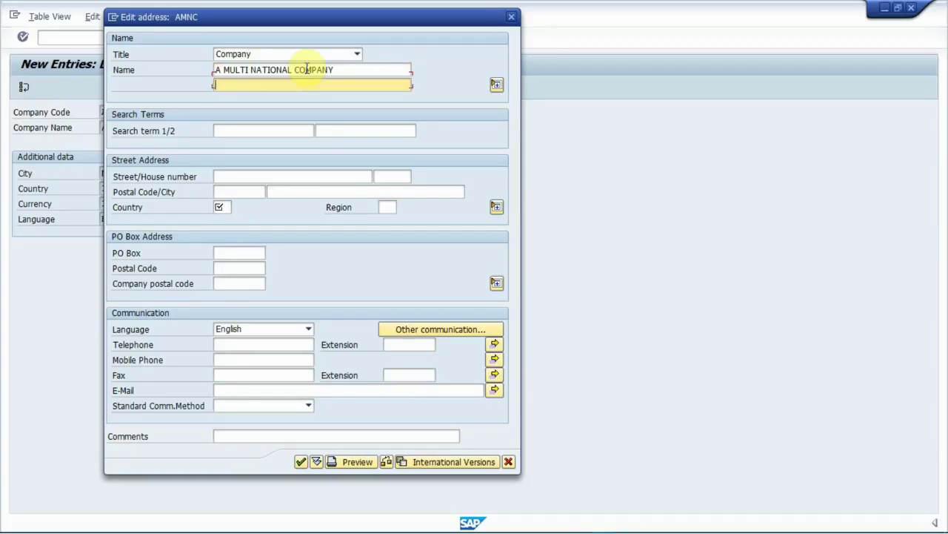
text(I)
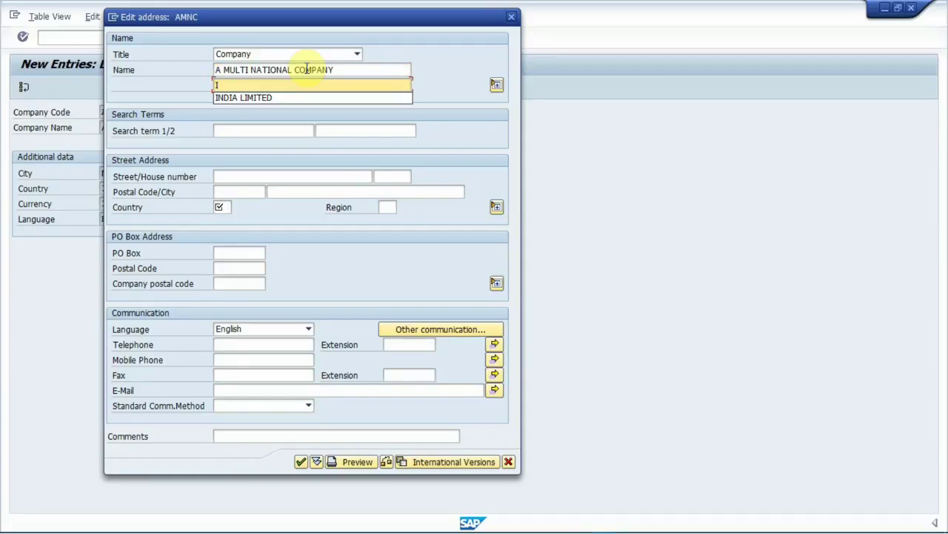
key(Down)
key(Return)
key(Tab)
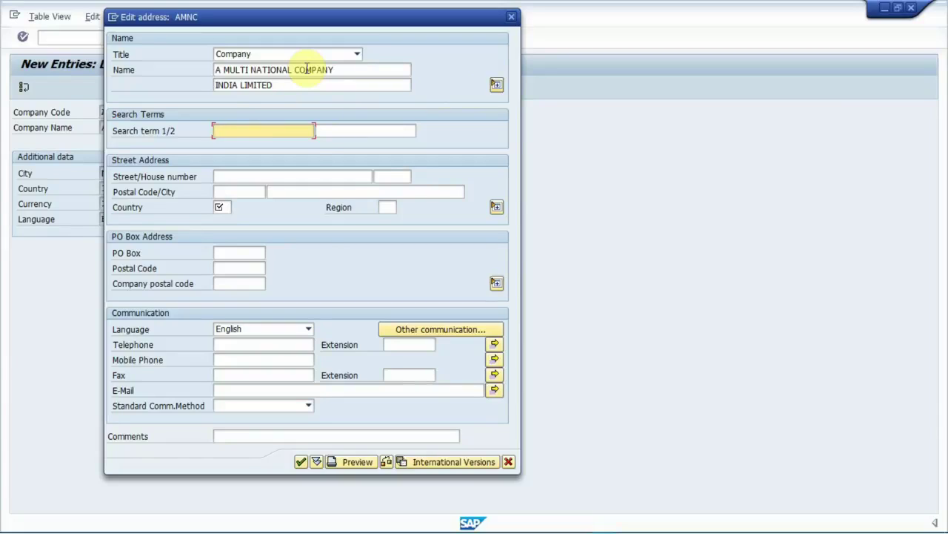
Enter AMNC as the first search term, fill in the company's street and postal code, and set the country to IN
text(AMNC)
key(Tab)
key(Tab)
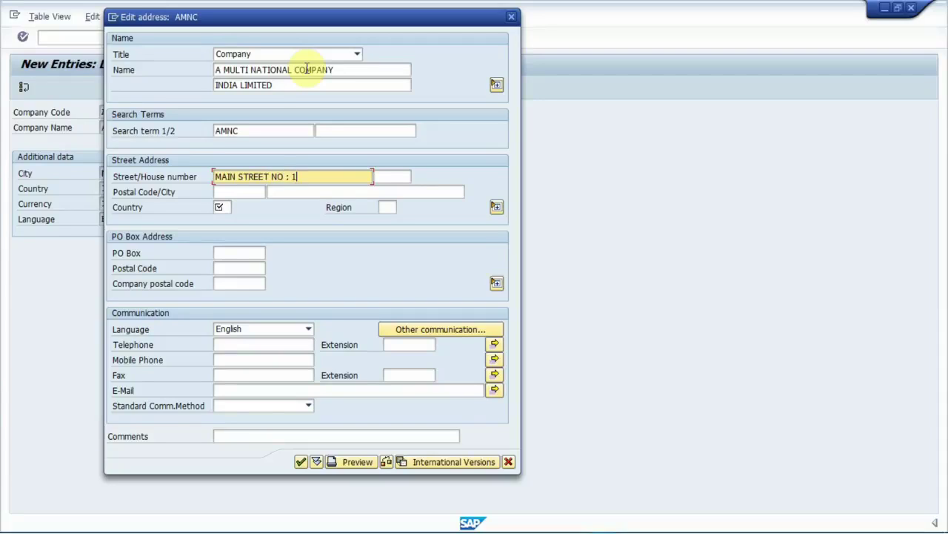
key(Tab)
key(Tab)
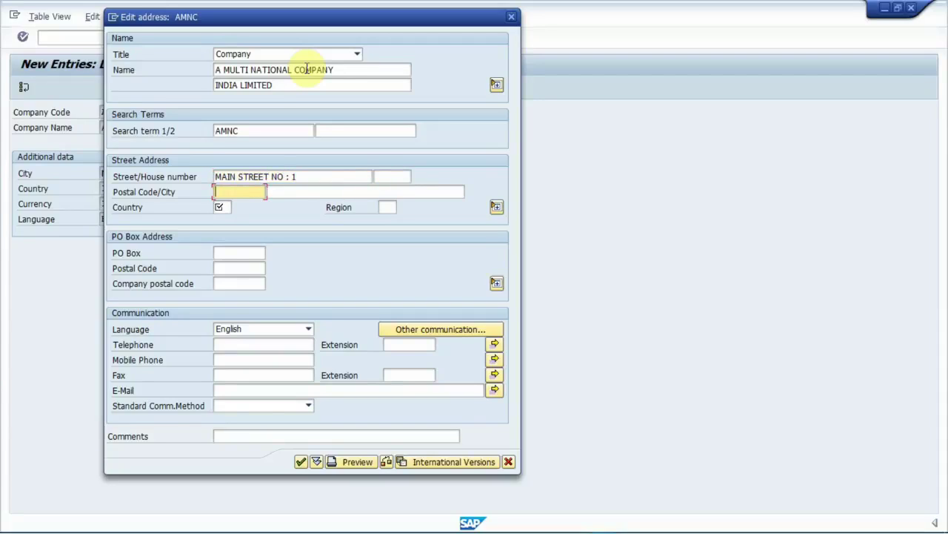
text(300001)
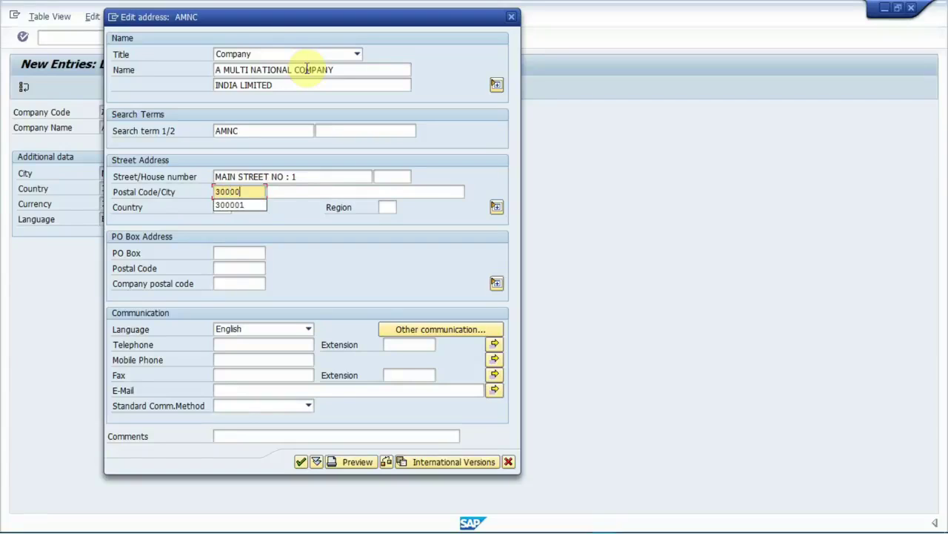
key(Tab)
key(Tab)
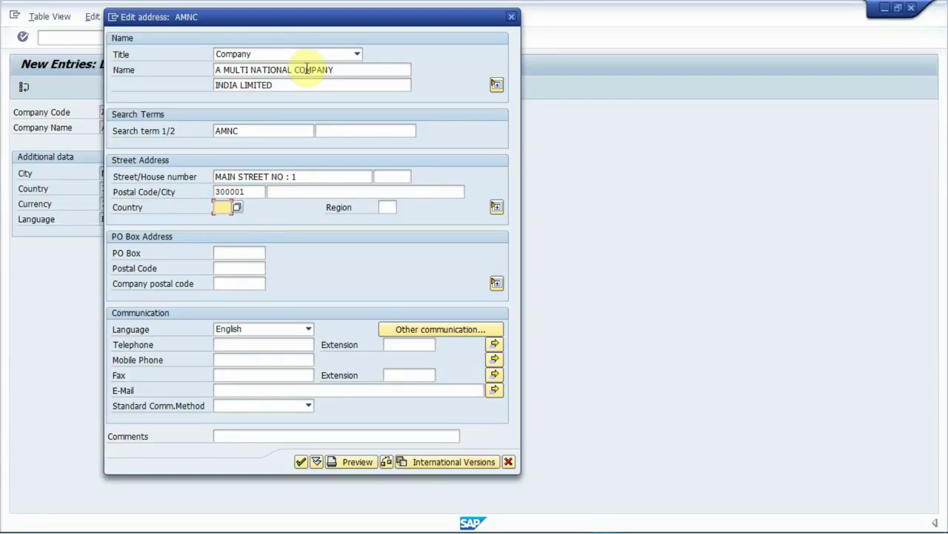
key(Tab)
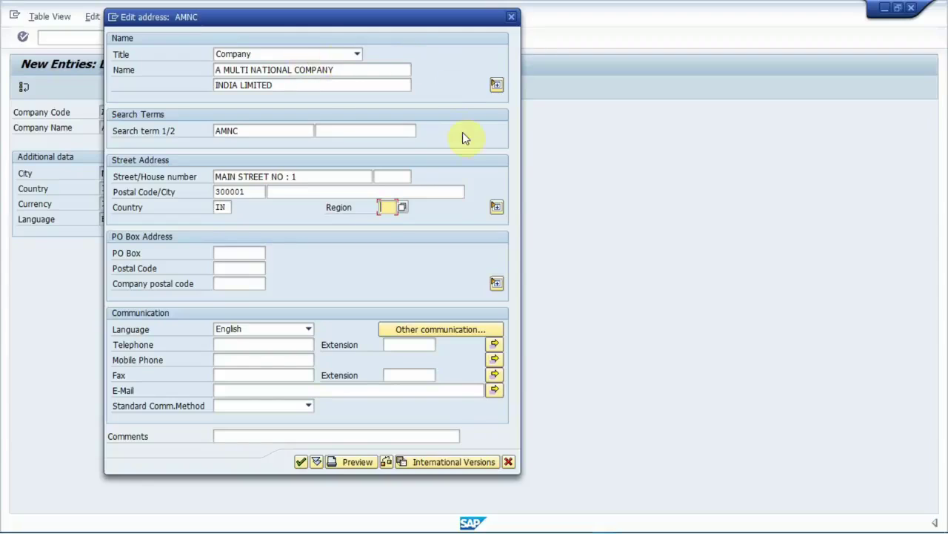
Set the address city to MUMBAI and search the region list for MAHA to assign region 13 (Maharashtra)
click(344, 189)
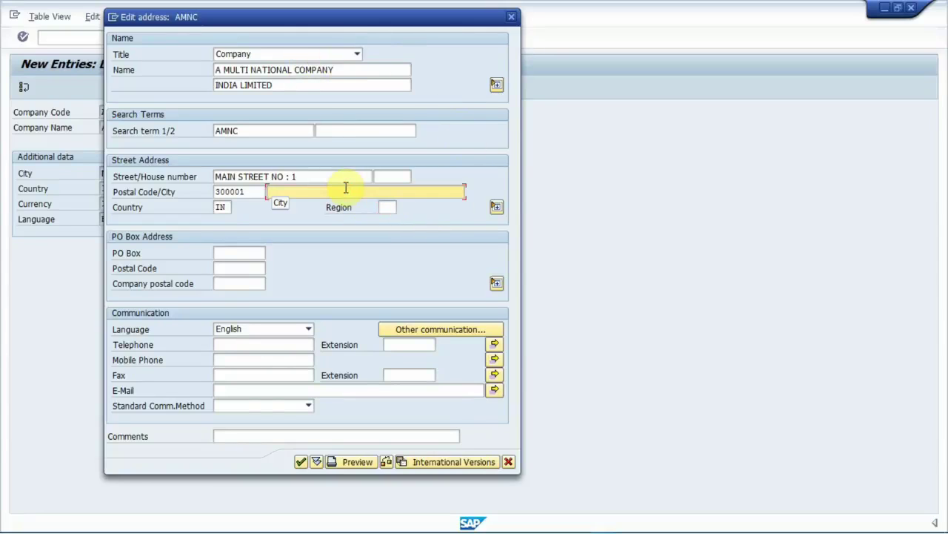
text(MUMBAI)
click(386, 208)
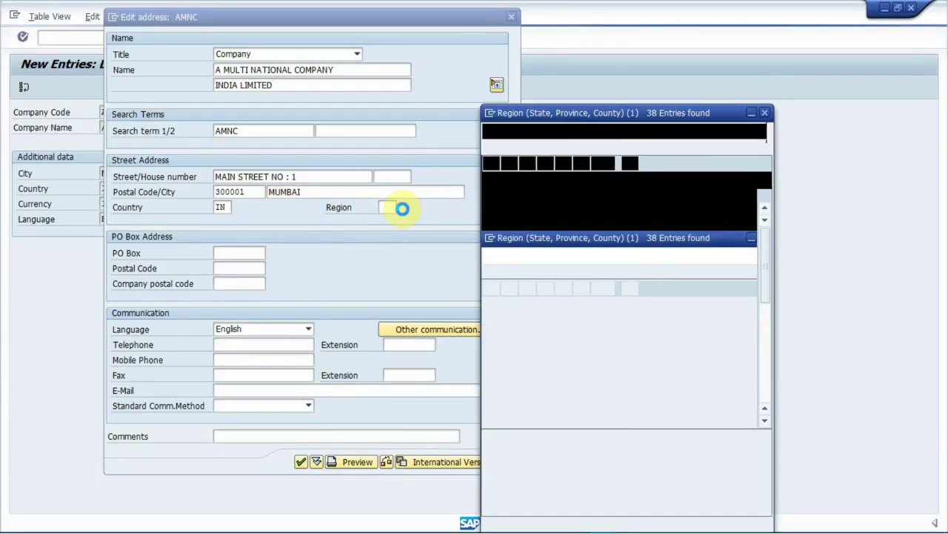
drag(562, 113, 524, 42)
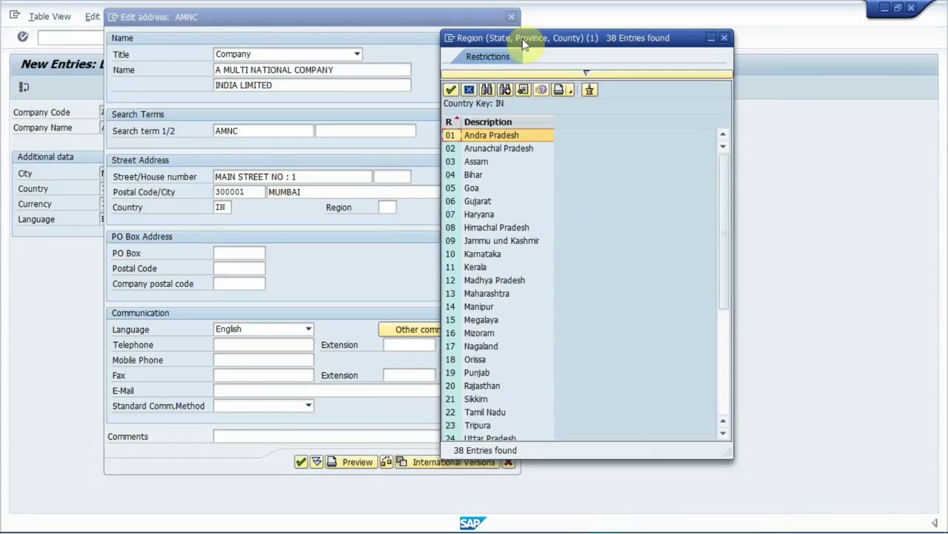
click(486, 90)
text(MAHA)
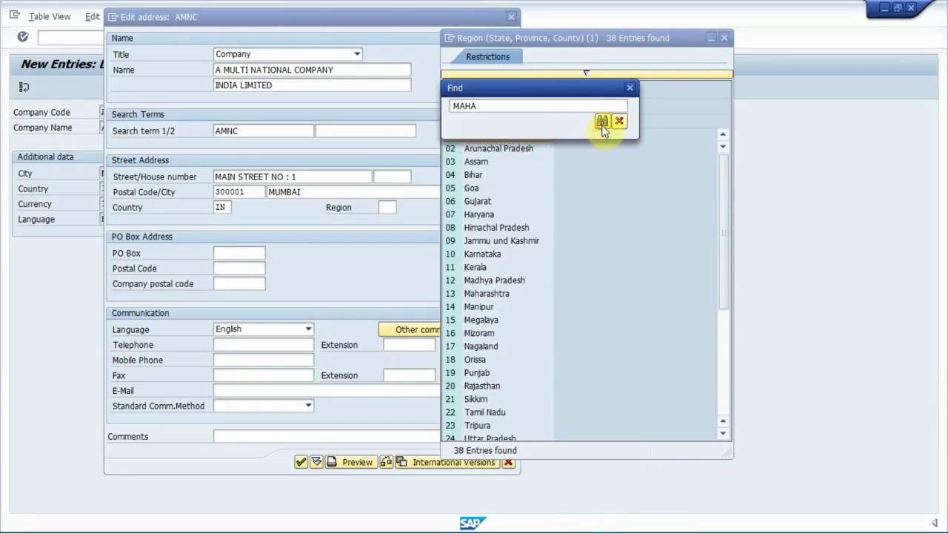
click(603, 122)
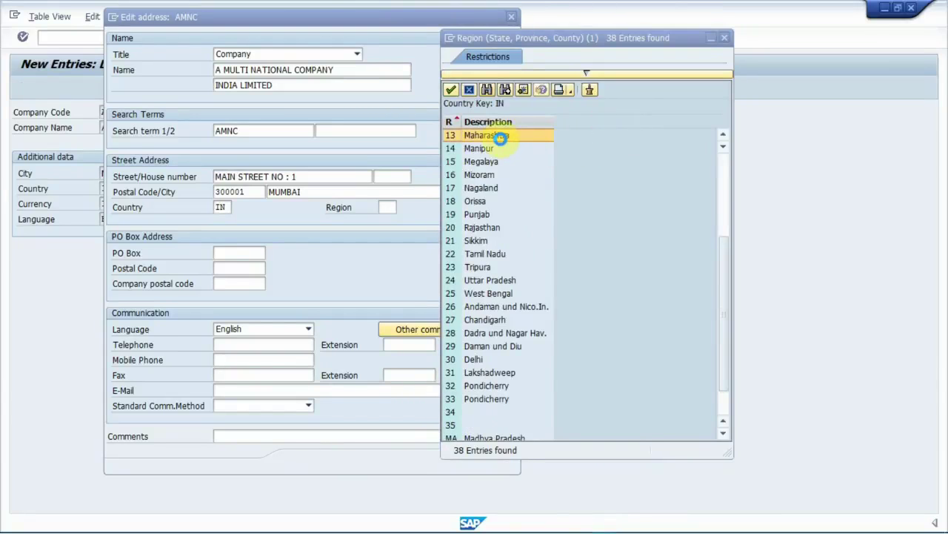
double_click(496, 138)
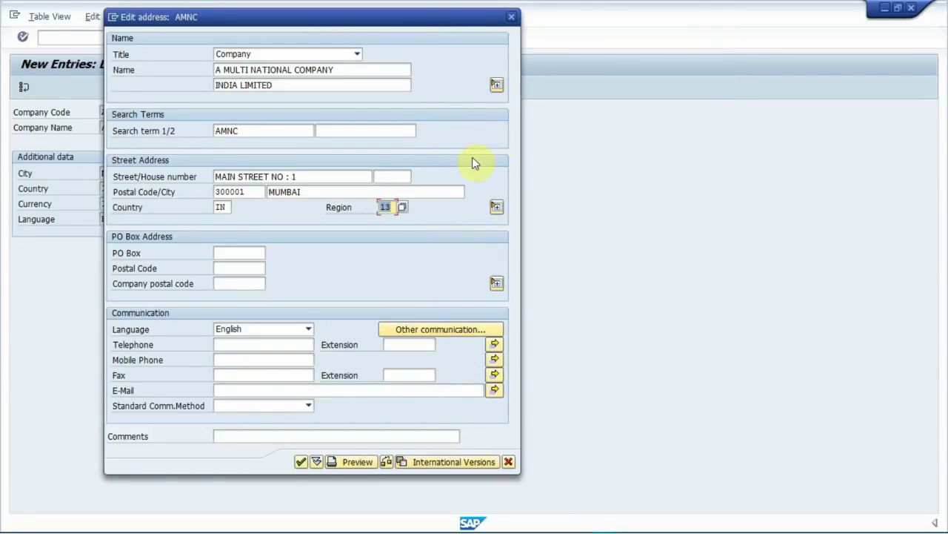
Fill in the company's PO box number in the PO box address
click(224, 253)
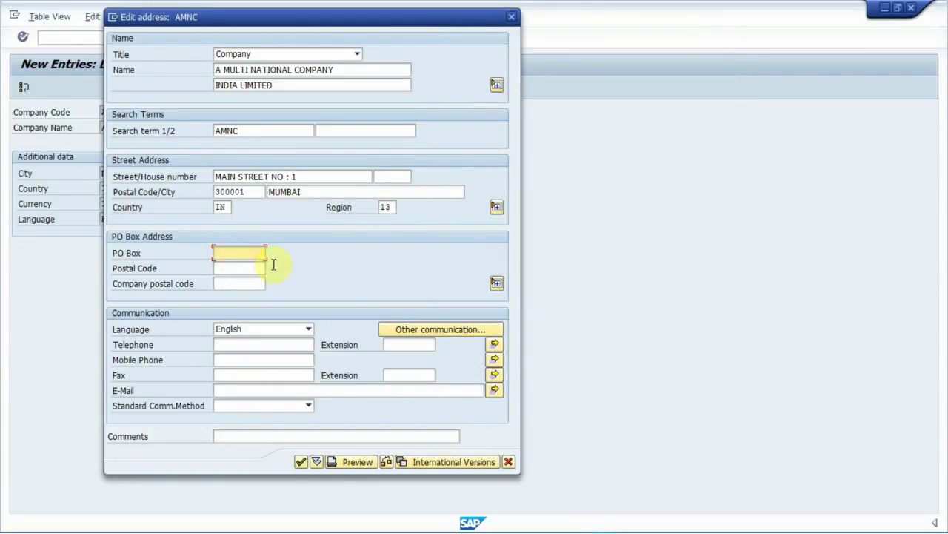
text(1020)
key(Tab)
key(Tab)
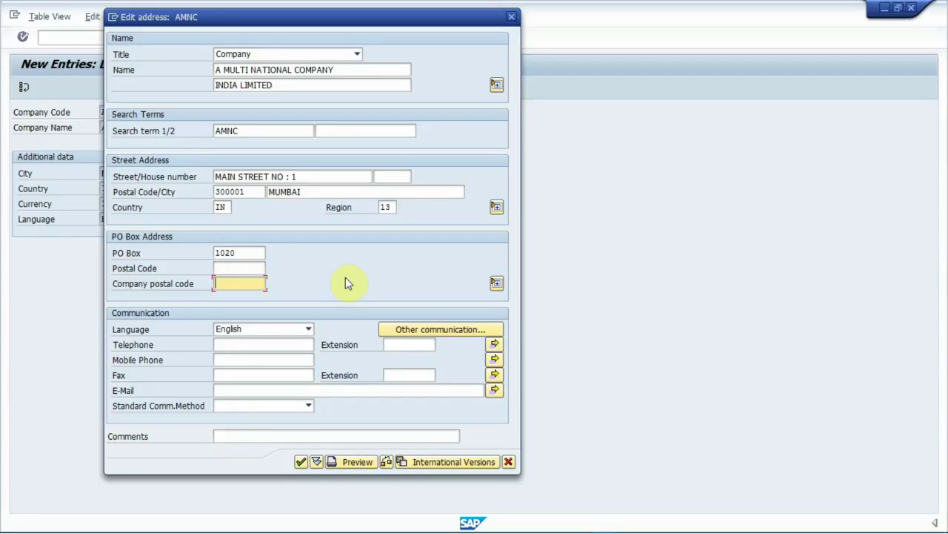
Complete the address with the company postal code and mobile phone number, and save it under the AMNC Request customizing request
text(300001)
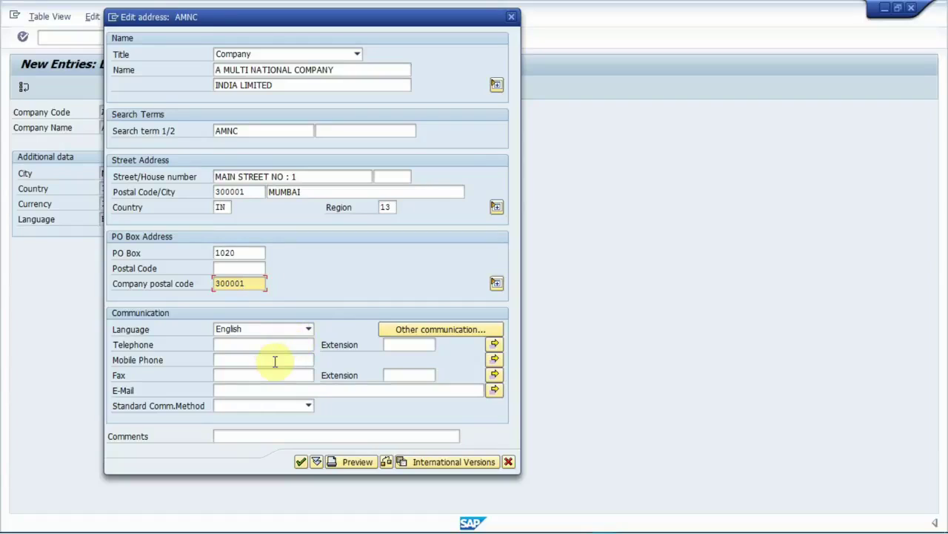
click(250, 360)
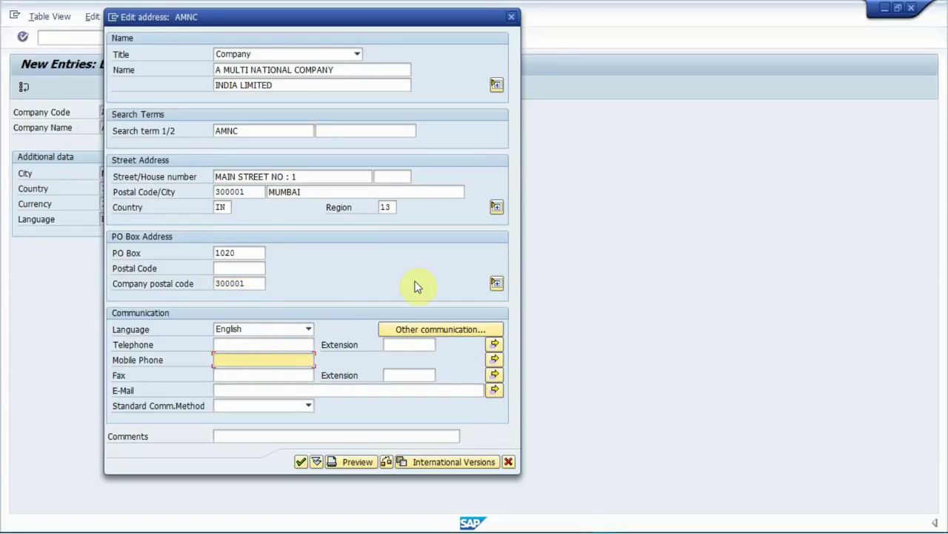
text(+91)
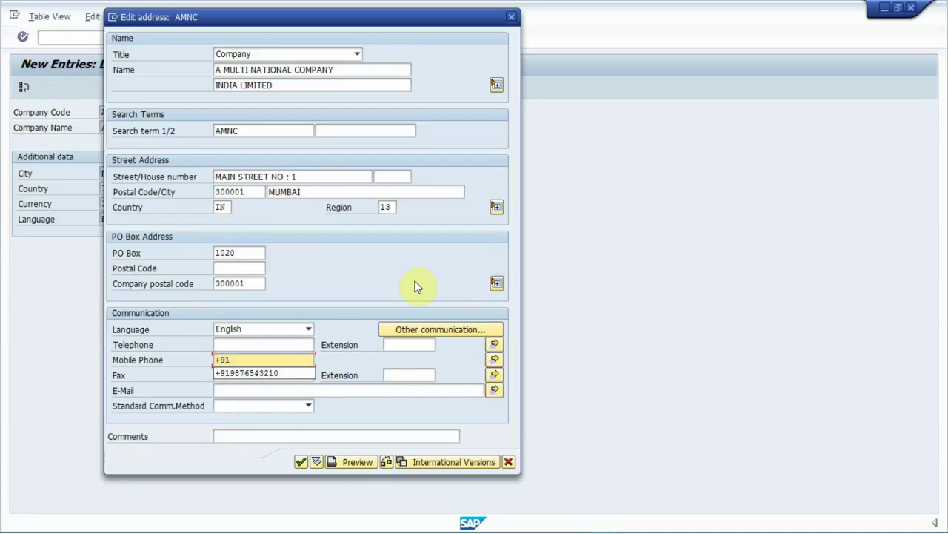
text(9876543210)
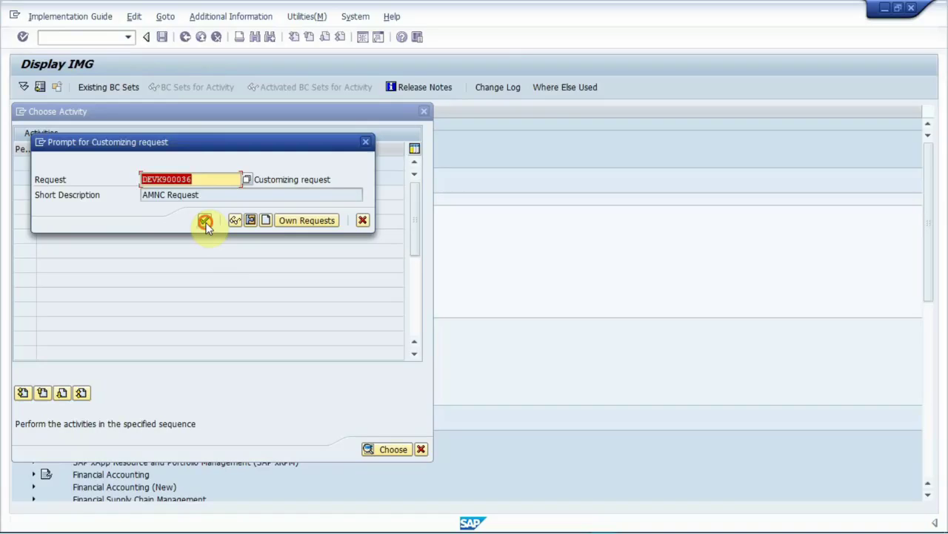
click(206, 222)
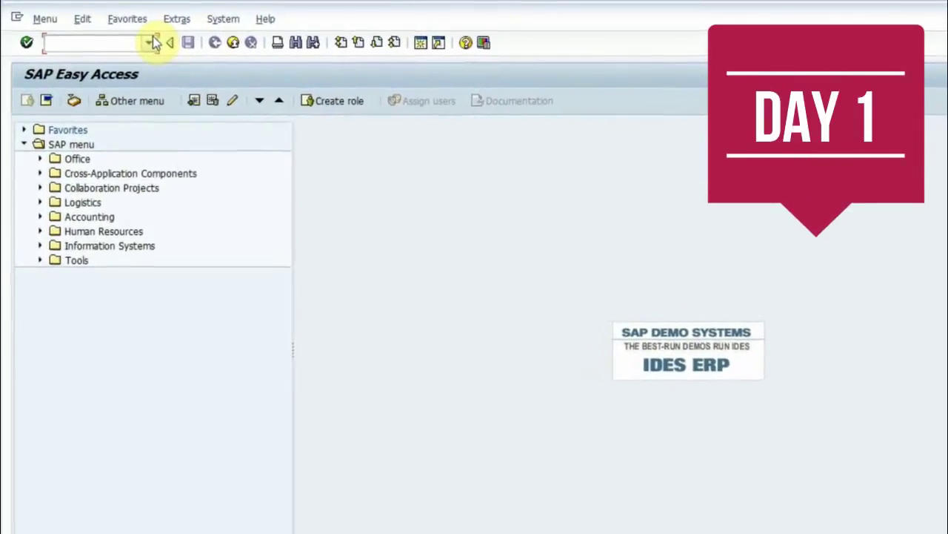
Open the SPRO implementation guide and start Assign company code to company under the Enterprise Structure's Financial Accounting assignments
text(SPRO)
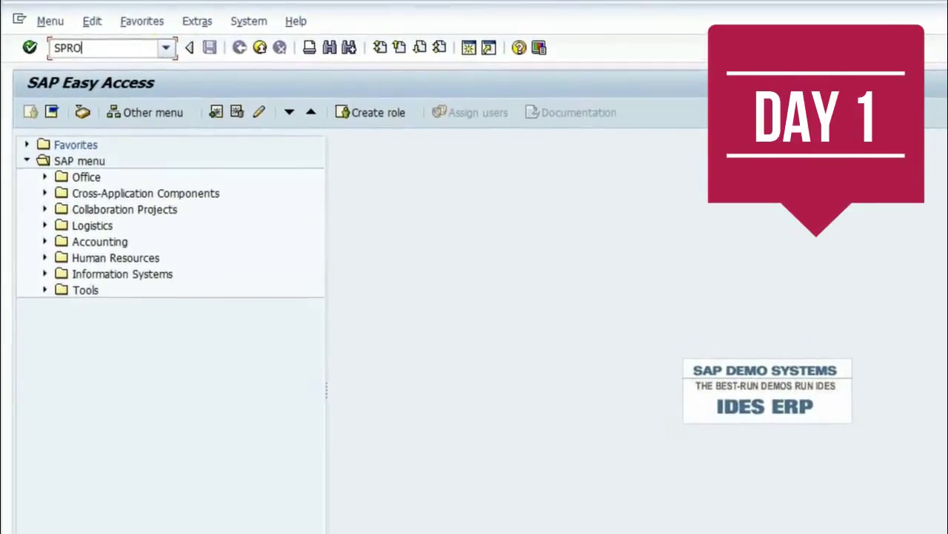
click(30, 48)
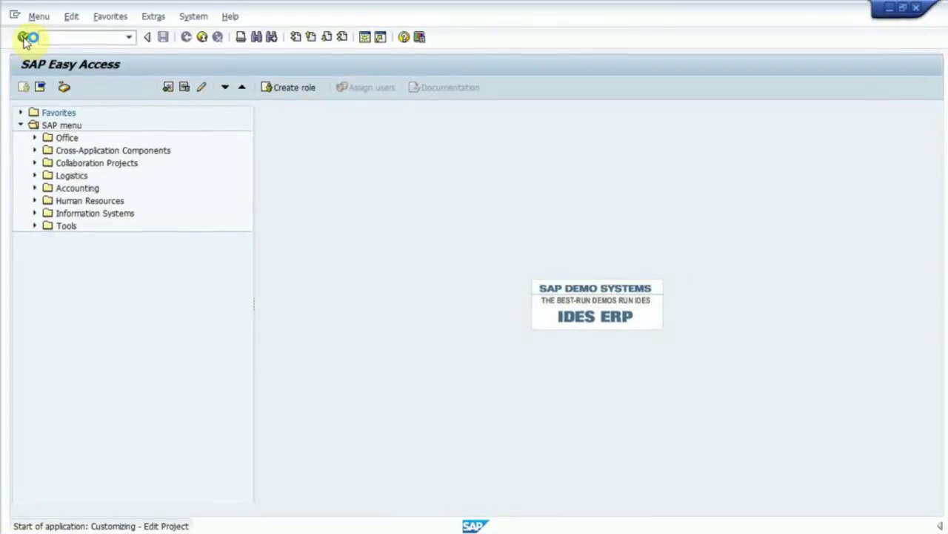
click(56, 90)
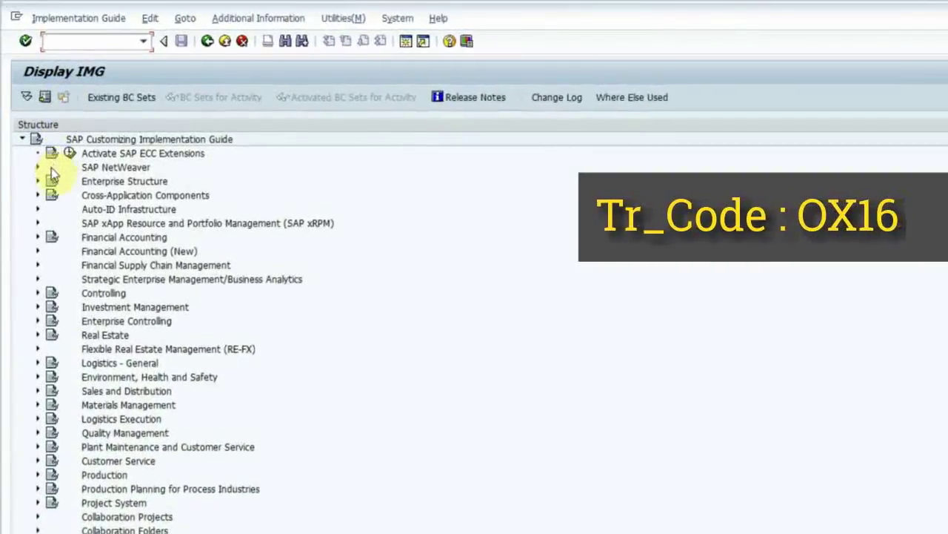
click(37, 184)
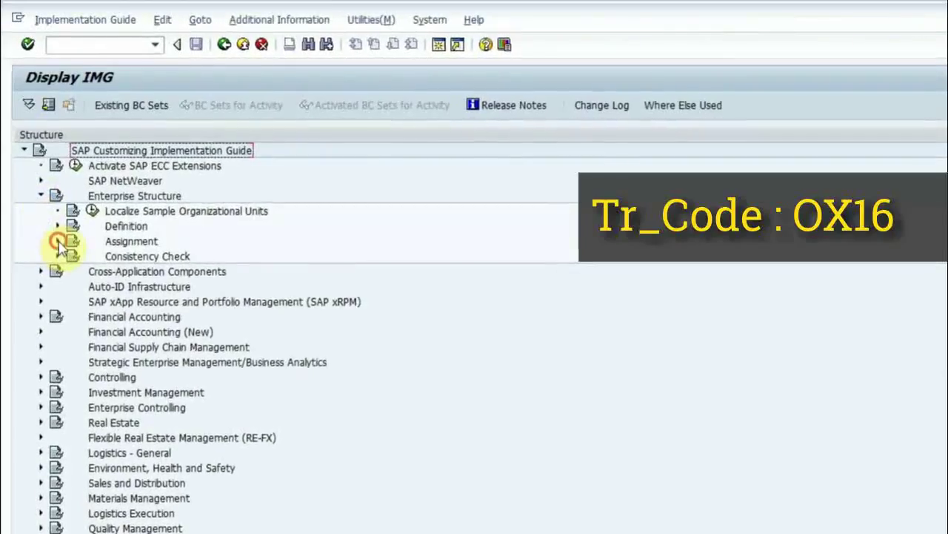
click(58, 241)
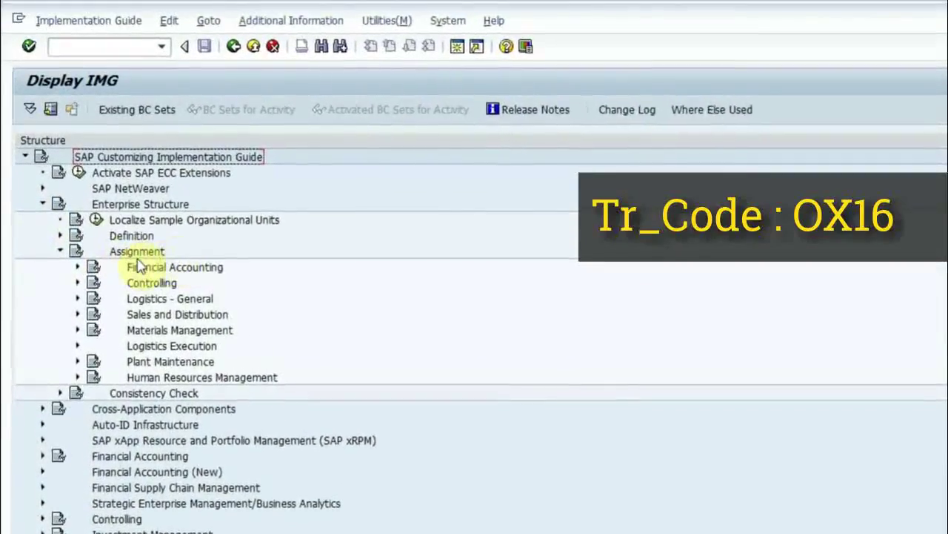
click(78, 268)
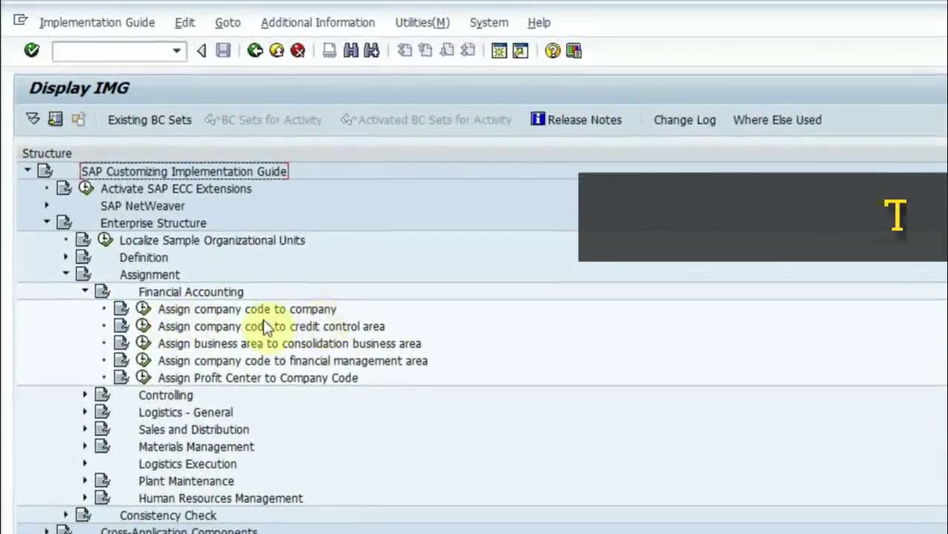
click(143, 309)
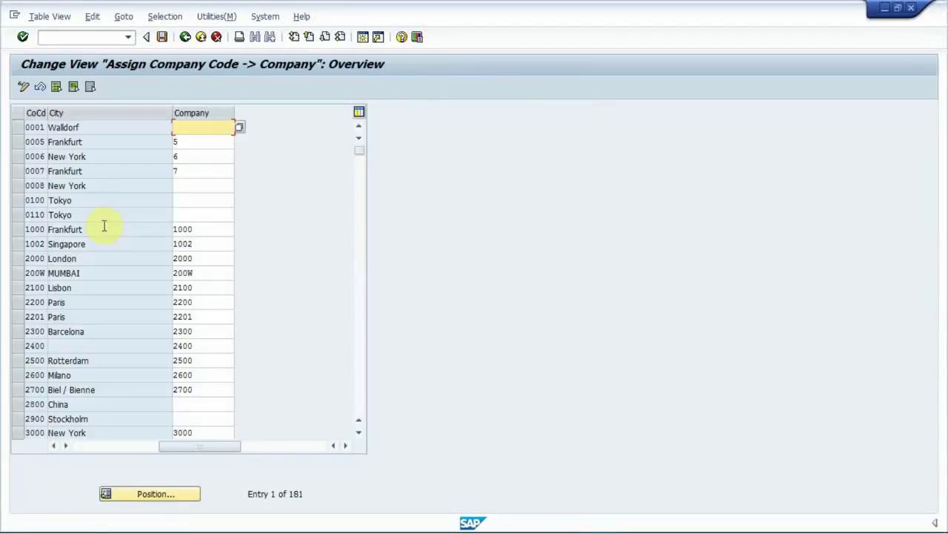
Position the assignment table at company code AMNC
click(137, 494)
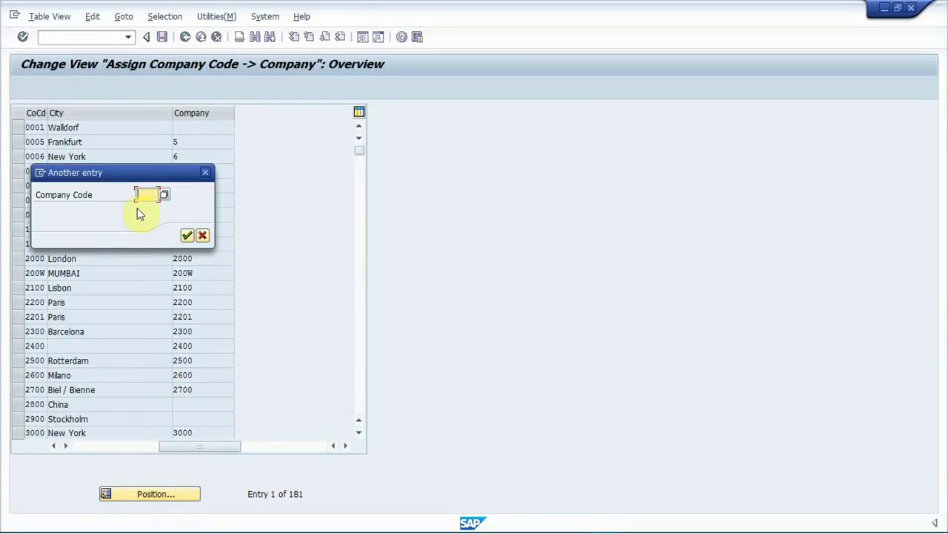
text(a)
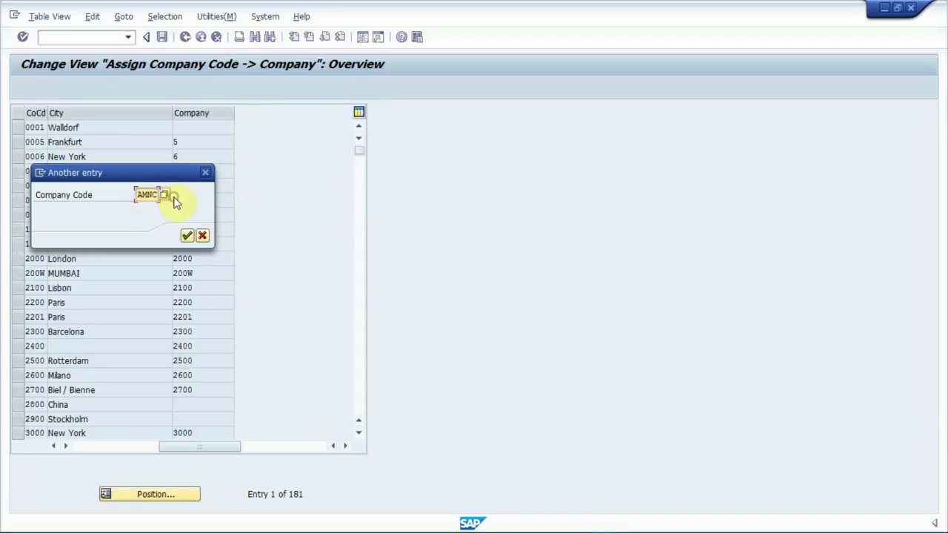
click(186, 235)
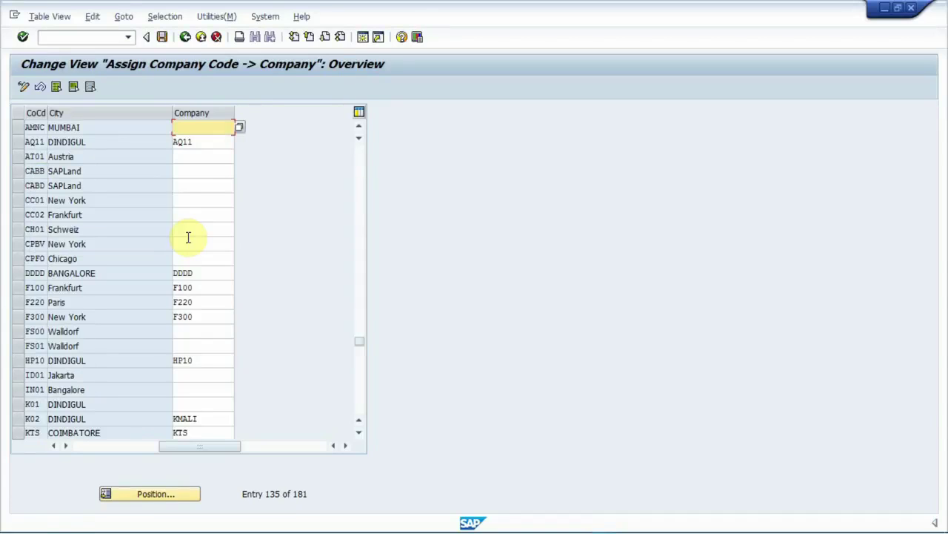
Look up company AMNC in the company list, assign it to company code AMNC, and save under the AMNC Request customizing request
click(240, 128)
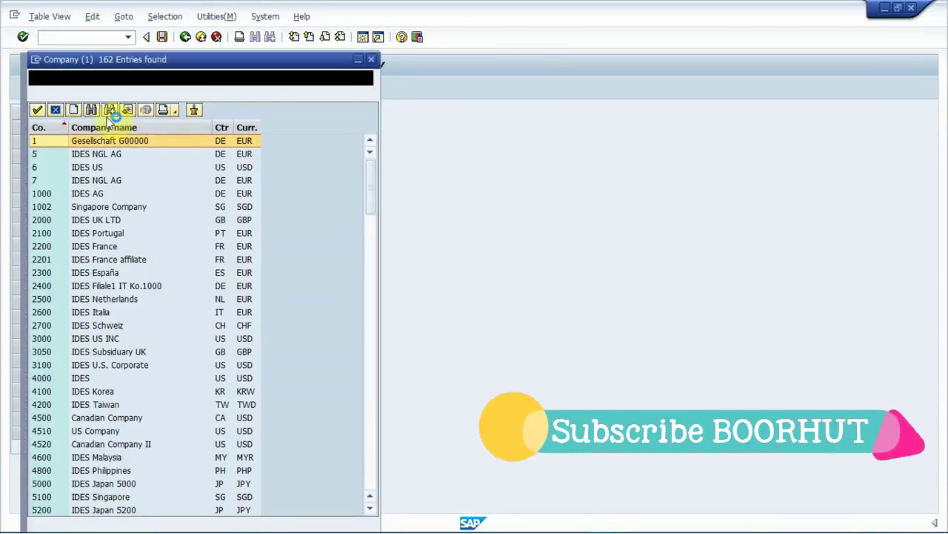
click(94, 112)
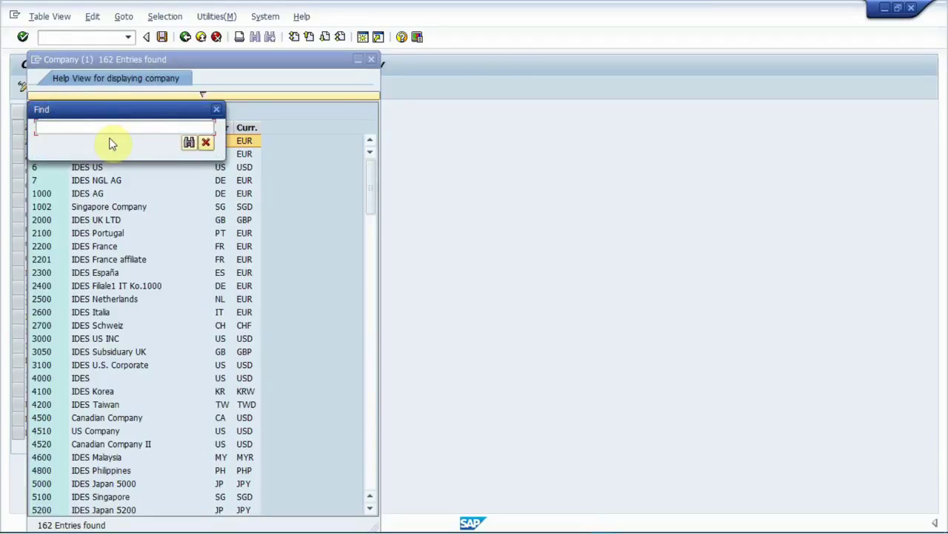
click(187, 143)
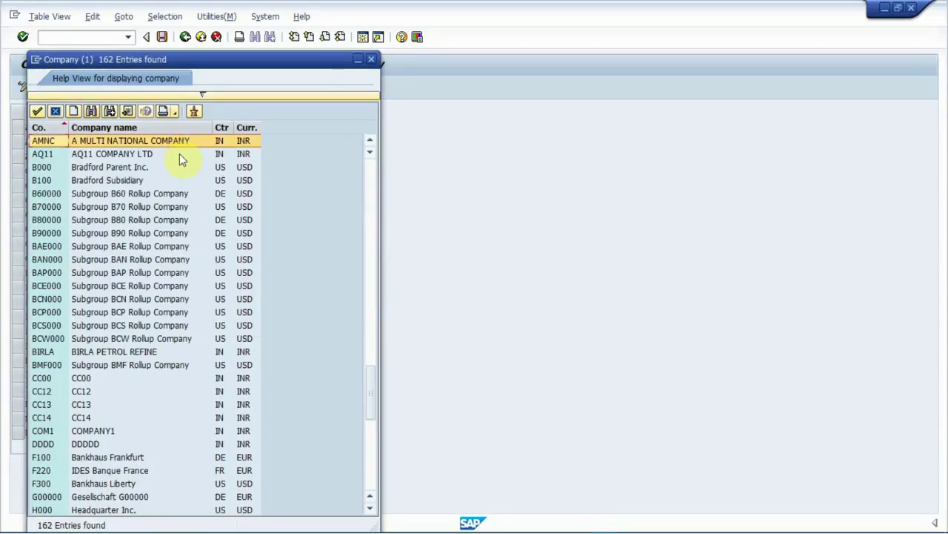
double_click(138, 140)
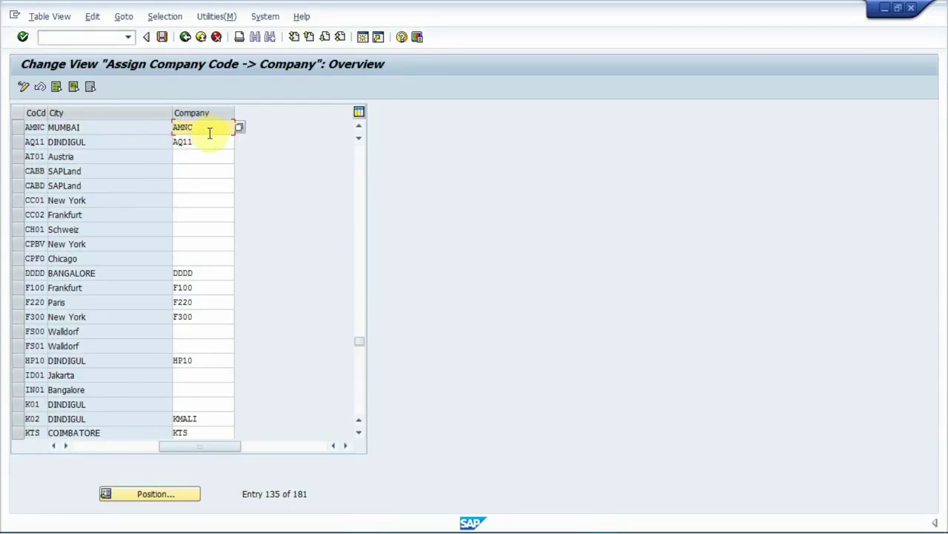
click(163, 41)
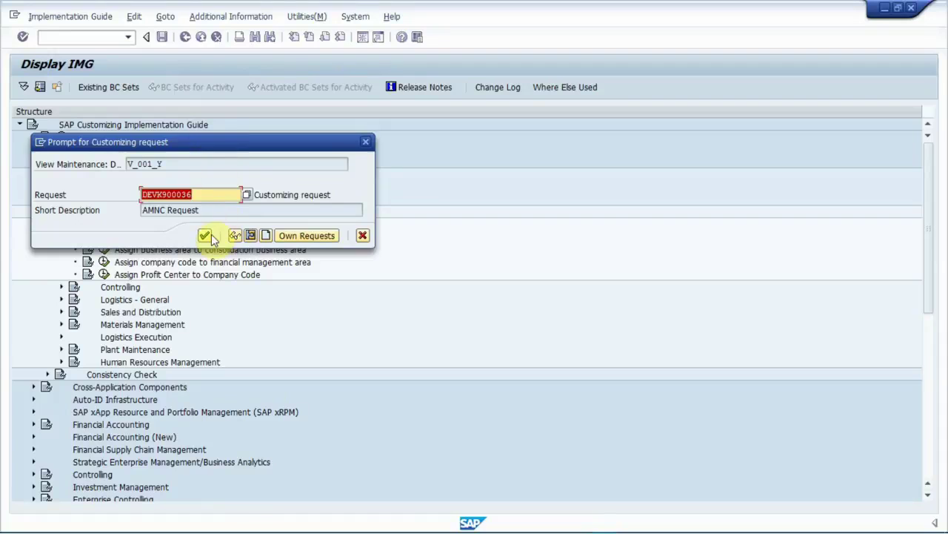
click(205, 235)
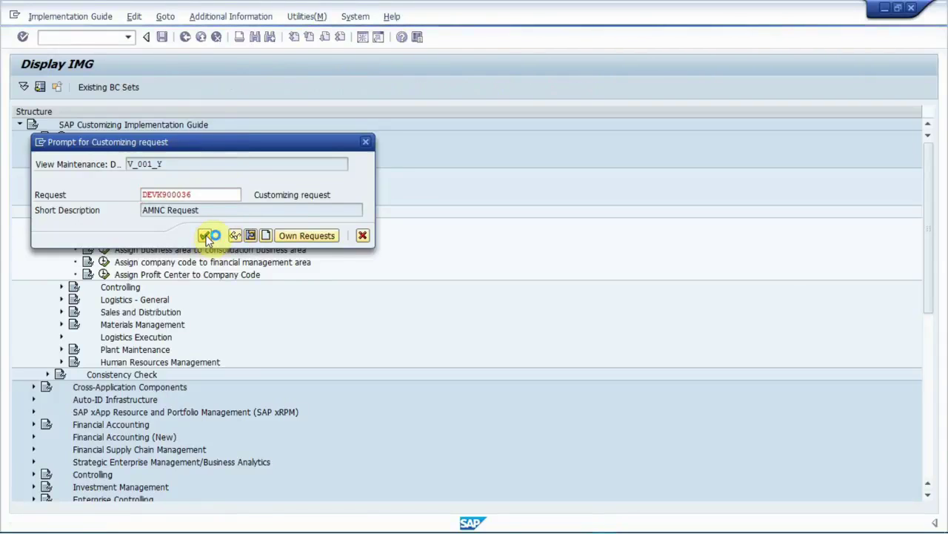